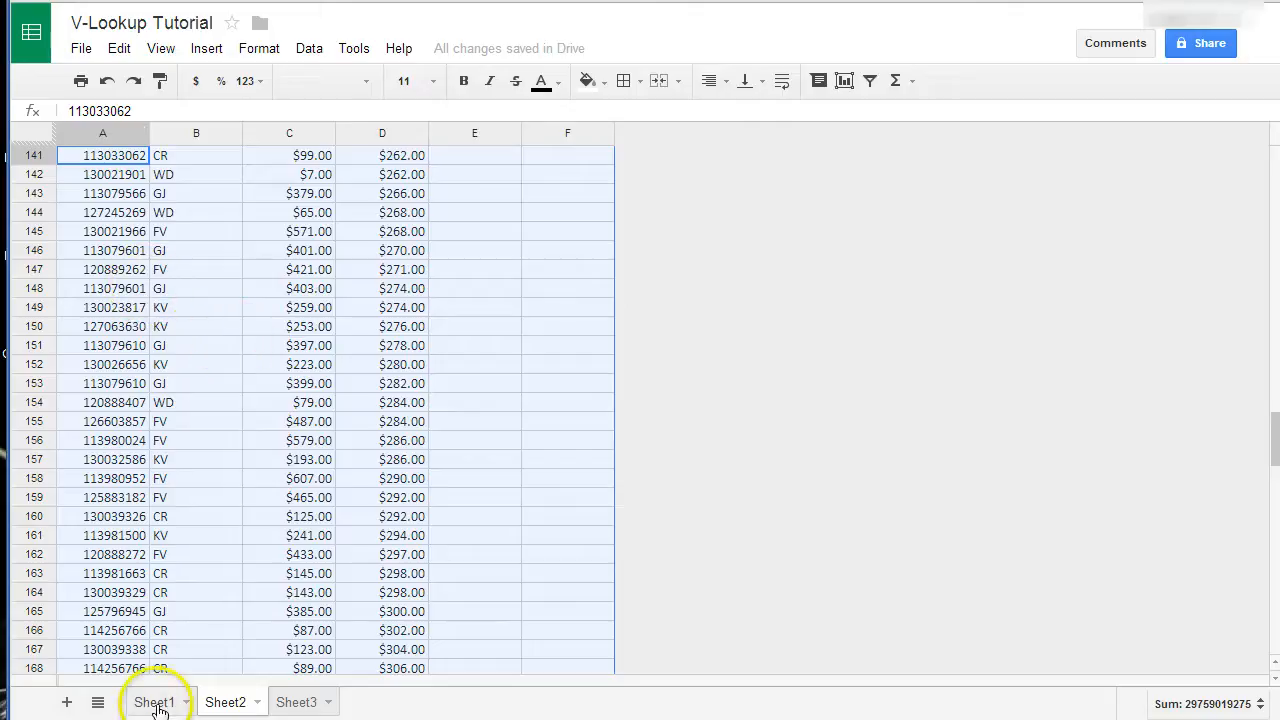
# - Sort all of Sheet2 by the ID column in A to Z order, treating the first row as a header
pyautogui.click(222, 706)
pyautogui.click(147, 704)
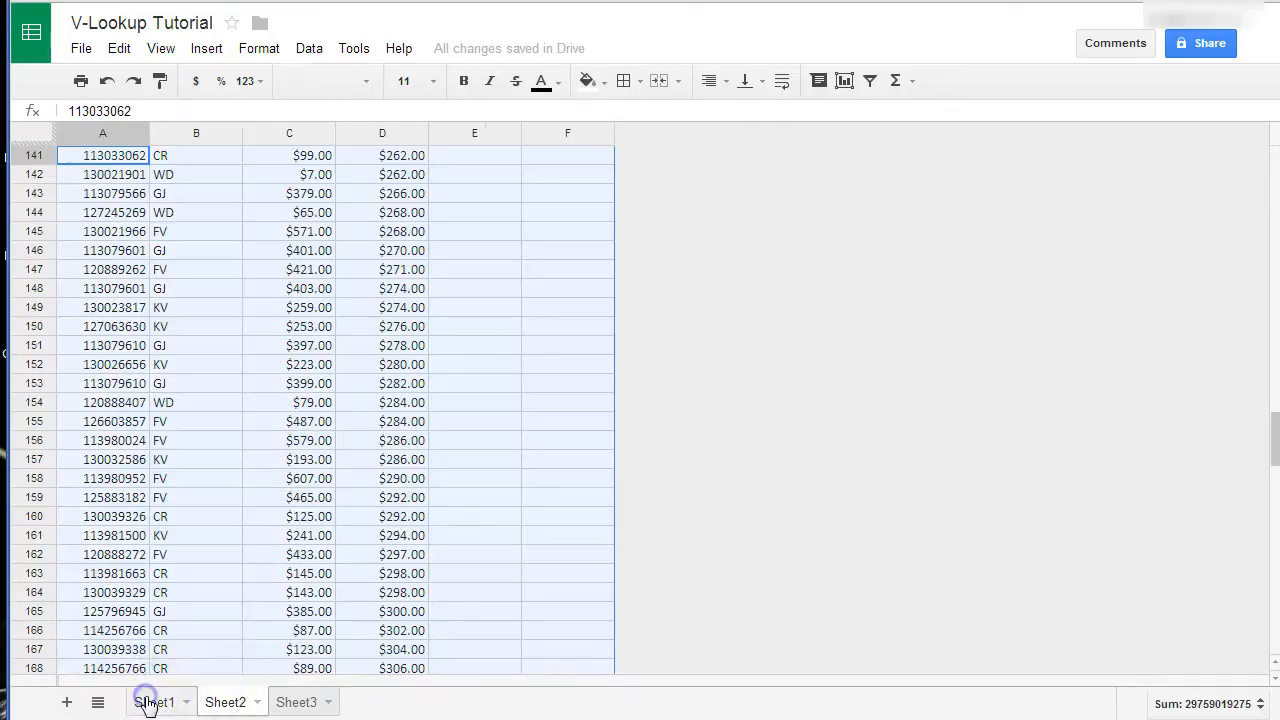
pyautogui.click(225, 702)
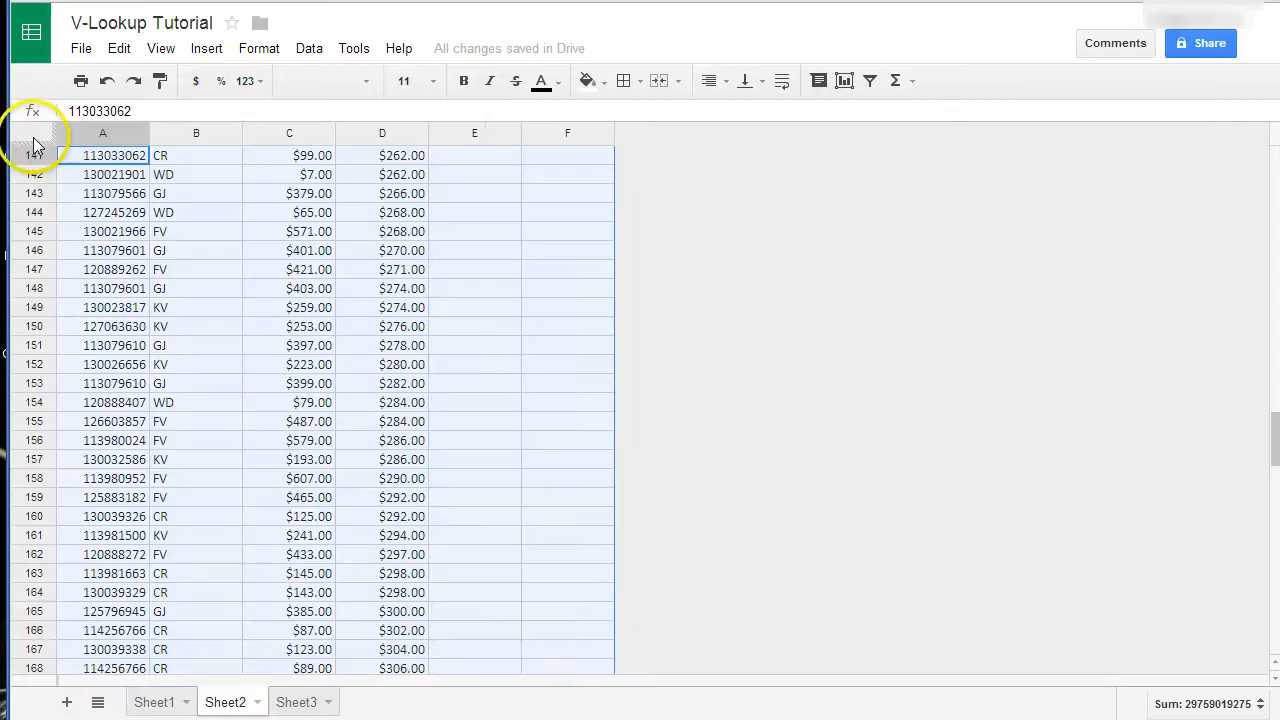
pyautogui.click(33, 135)
pyautogui.click(309, 48)
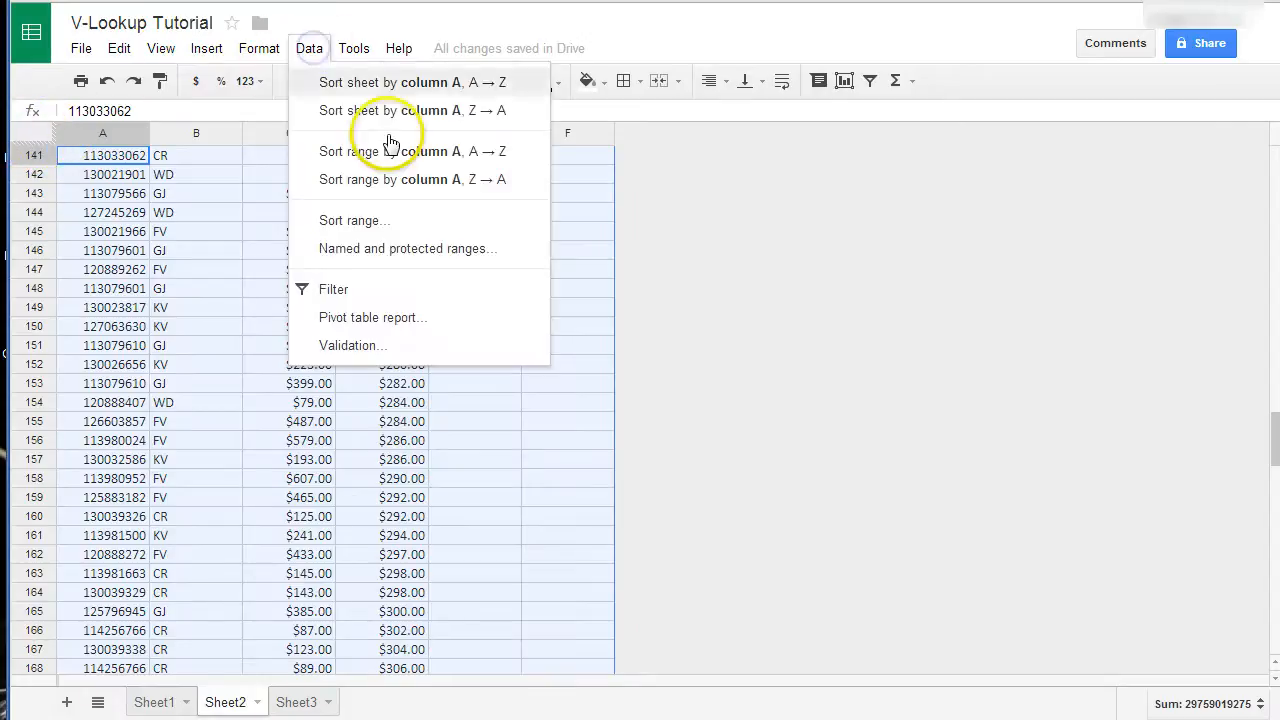
pyautogui.click(373, 222)
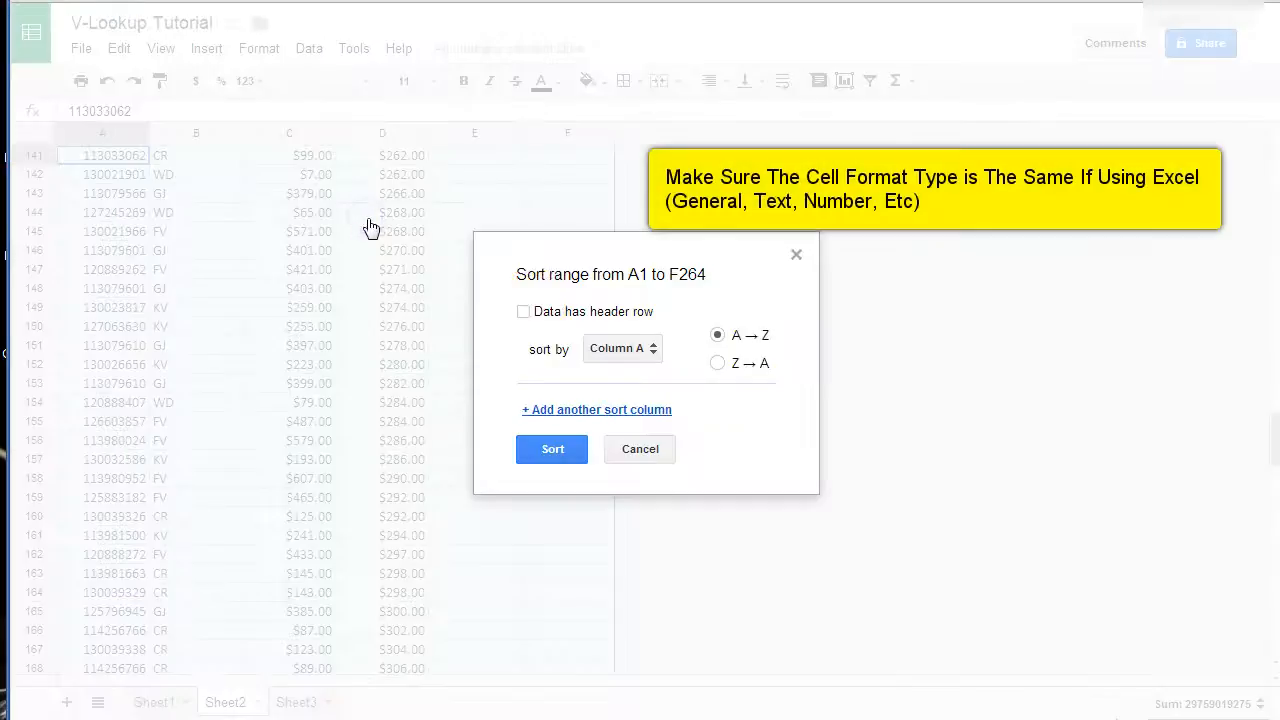
pyautogui.click(524, 312)
pyautogui.click(565, 351)
pyautogui.click(545, 449)
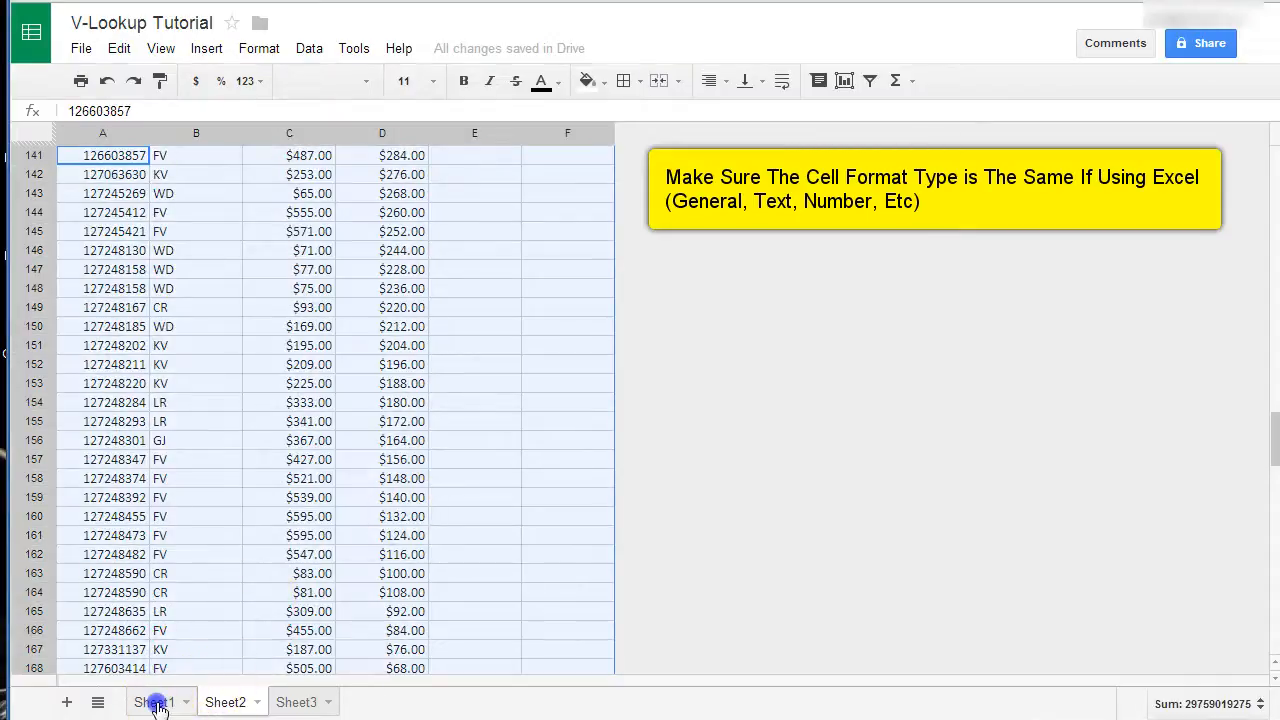
# - Sort all of Sheet1 by ID in A to Z order, with the first row set as a header
pyautogui.click(157, 698)
pyautogui.click(28, 132)
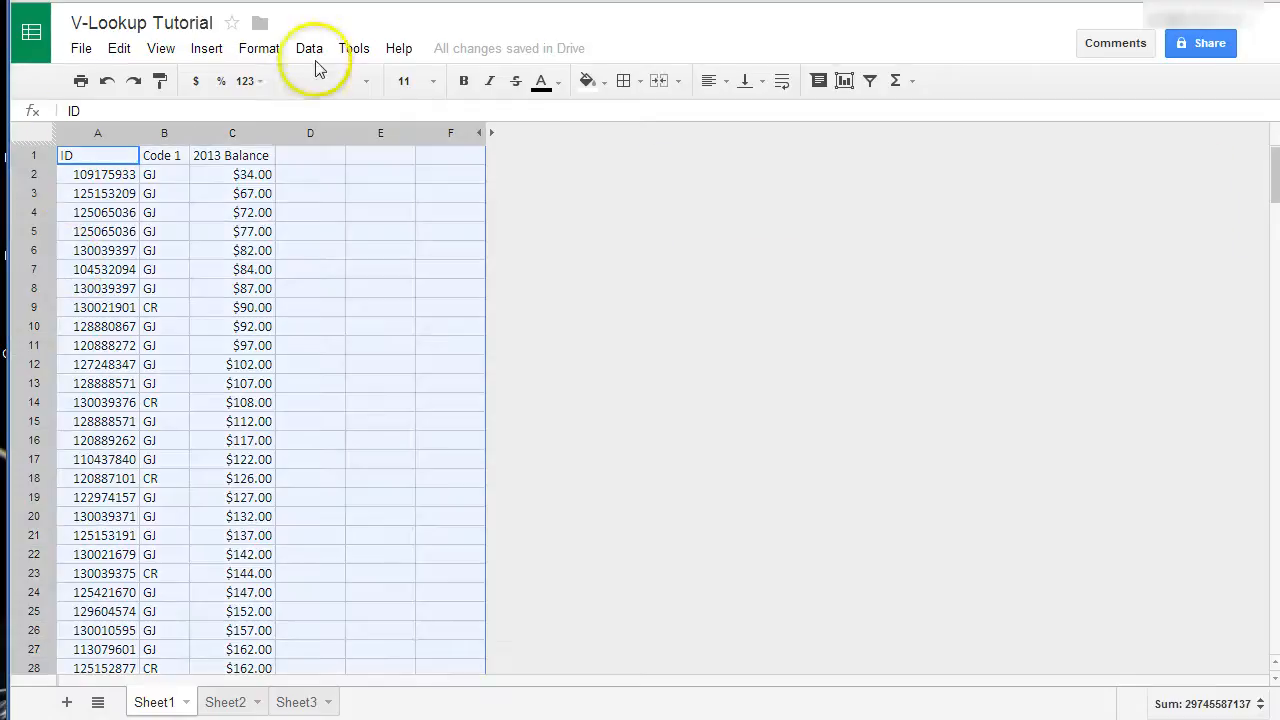
pyautogui.click(309, 48)
pyautogui.click(362, 222)
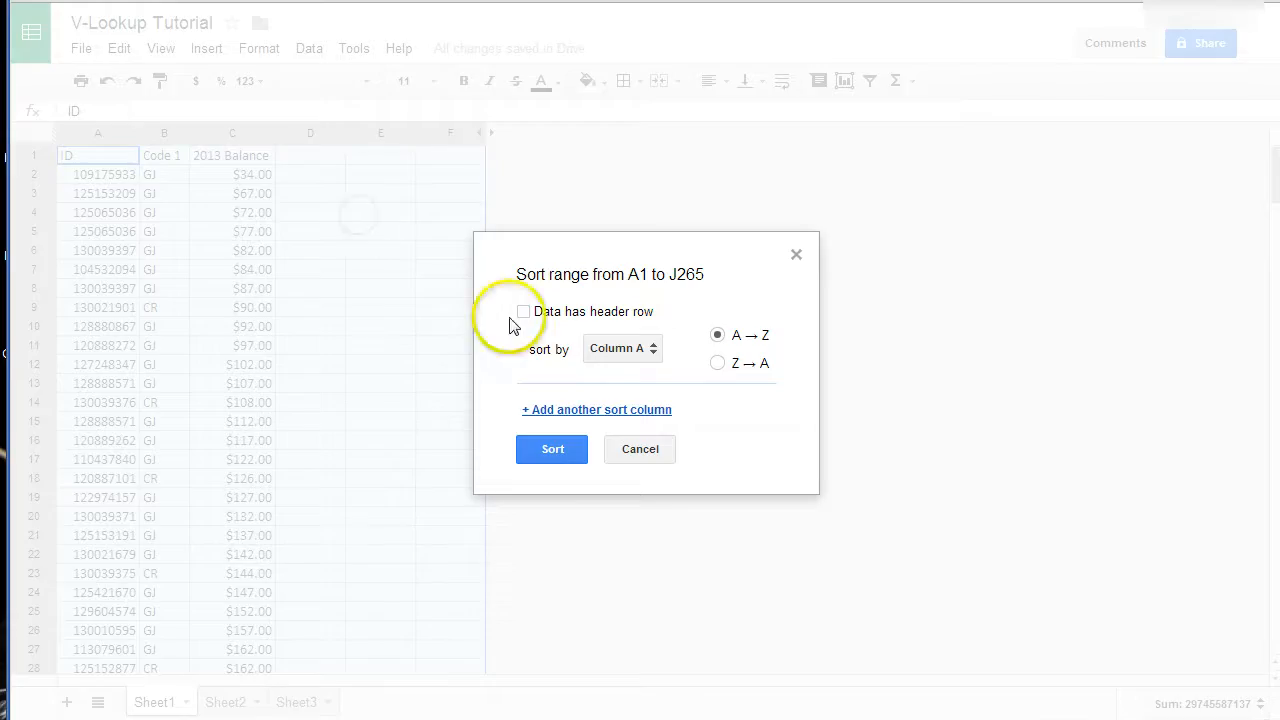
pyautogui.click(522, 311)
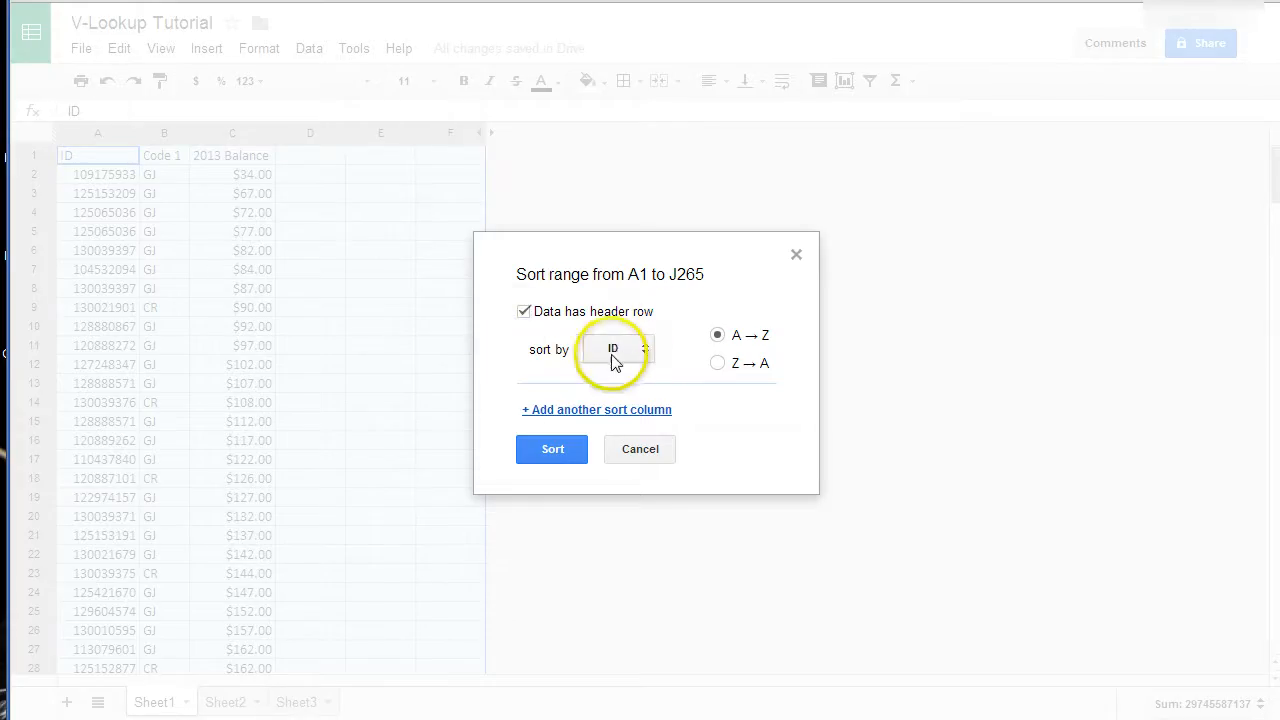
pyautogui.click(568, 452)
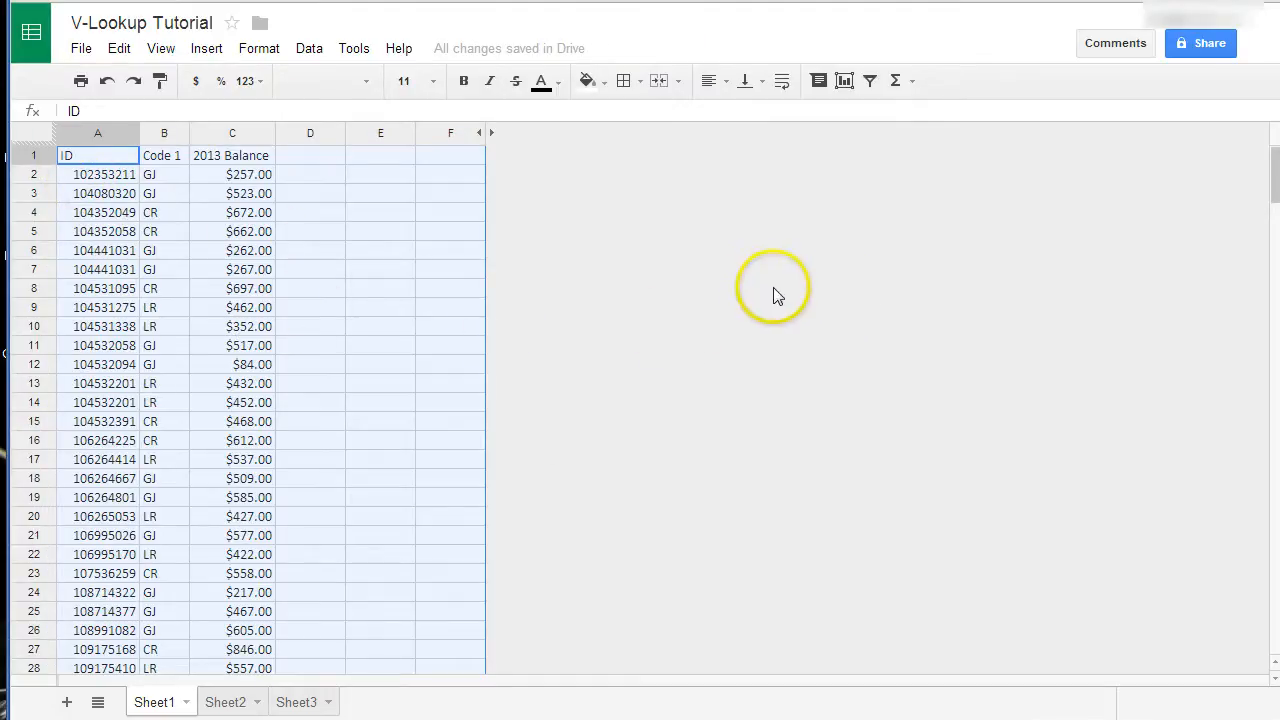
# - Compare the ID, code and balance columns of Sheet1 and Sheet2
pyautogui.click(225, 702)
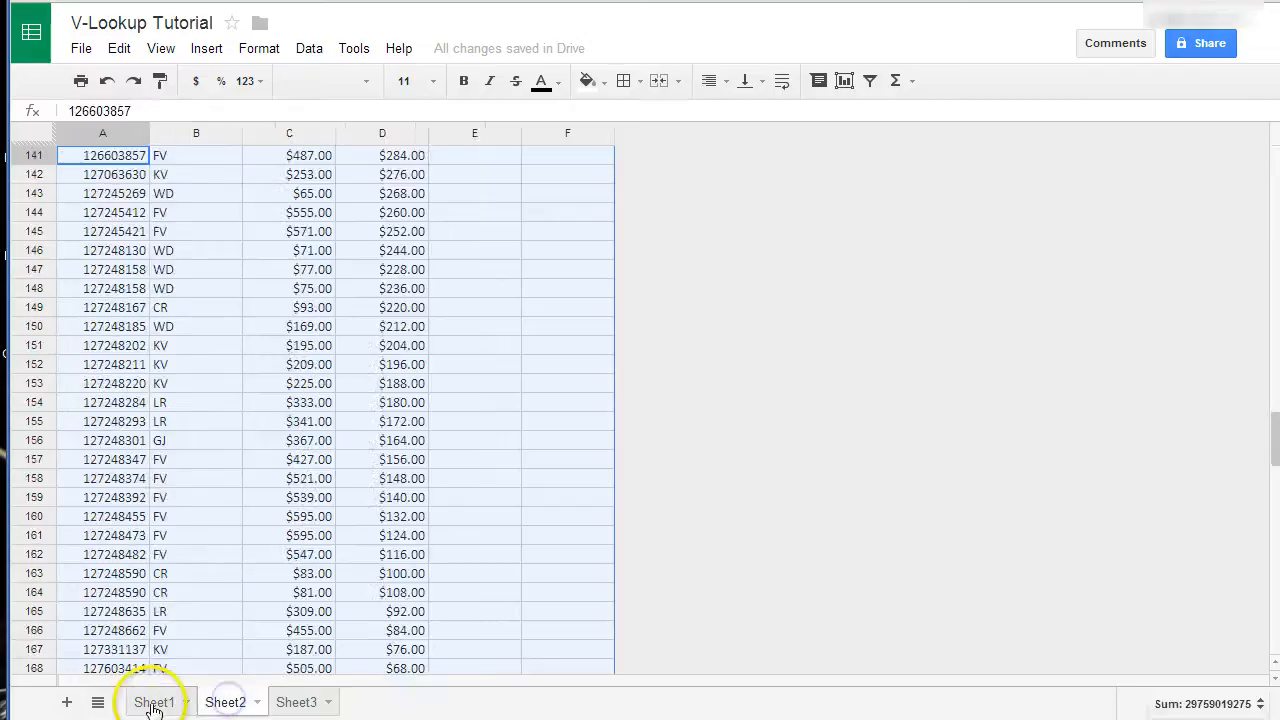
pyautogui.click(152, 702)
pyautogui.click(226, 702)
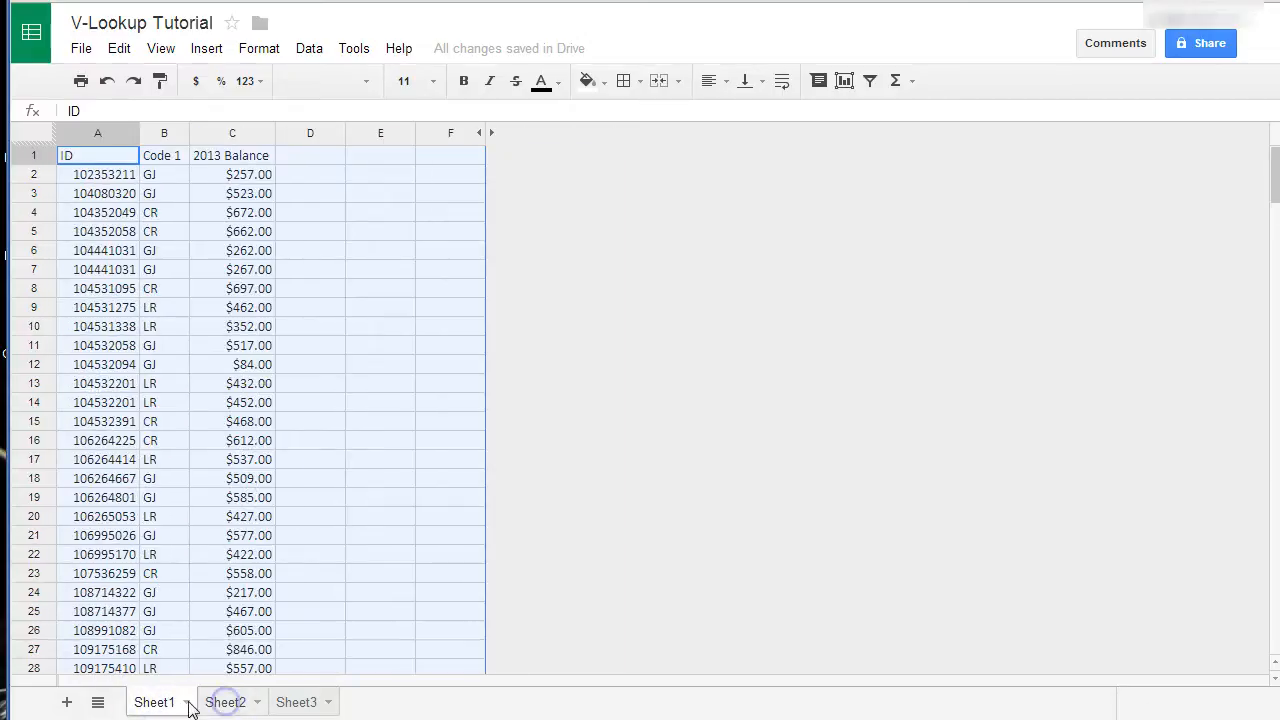
pyautogui.click(153, 702)
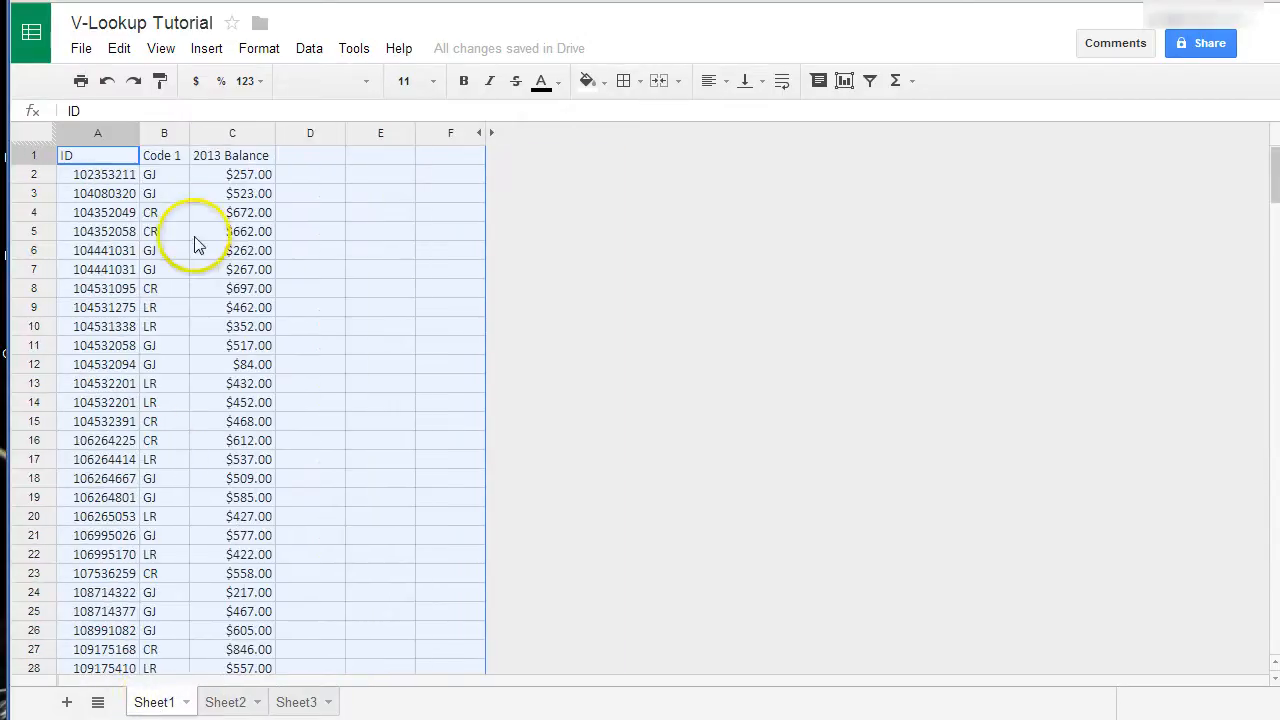
pyautogui.click(220, 700)
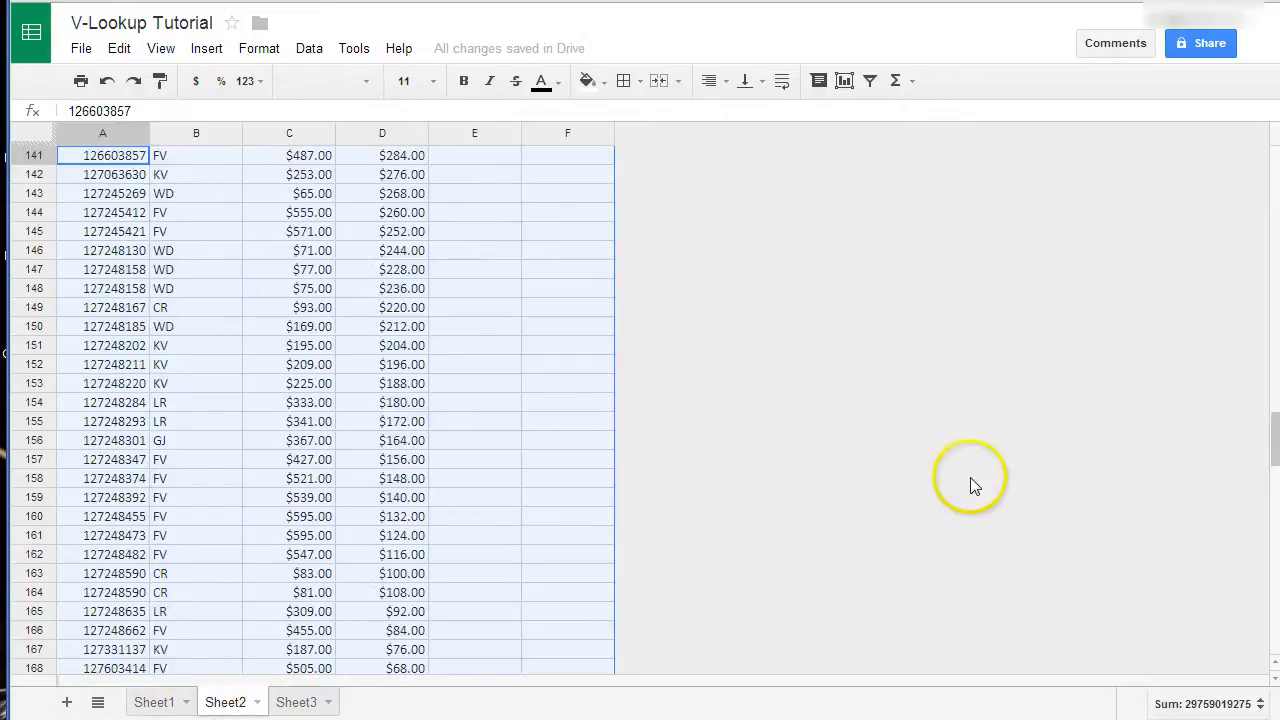
pyautogui.scroll(15, 972, 478)
pyautogui.scroll(15, 974, 475)
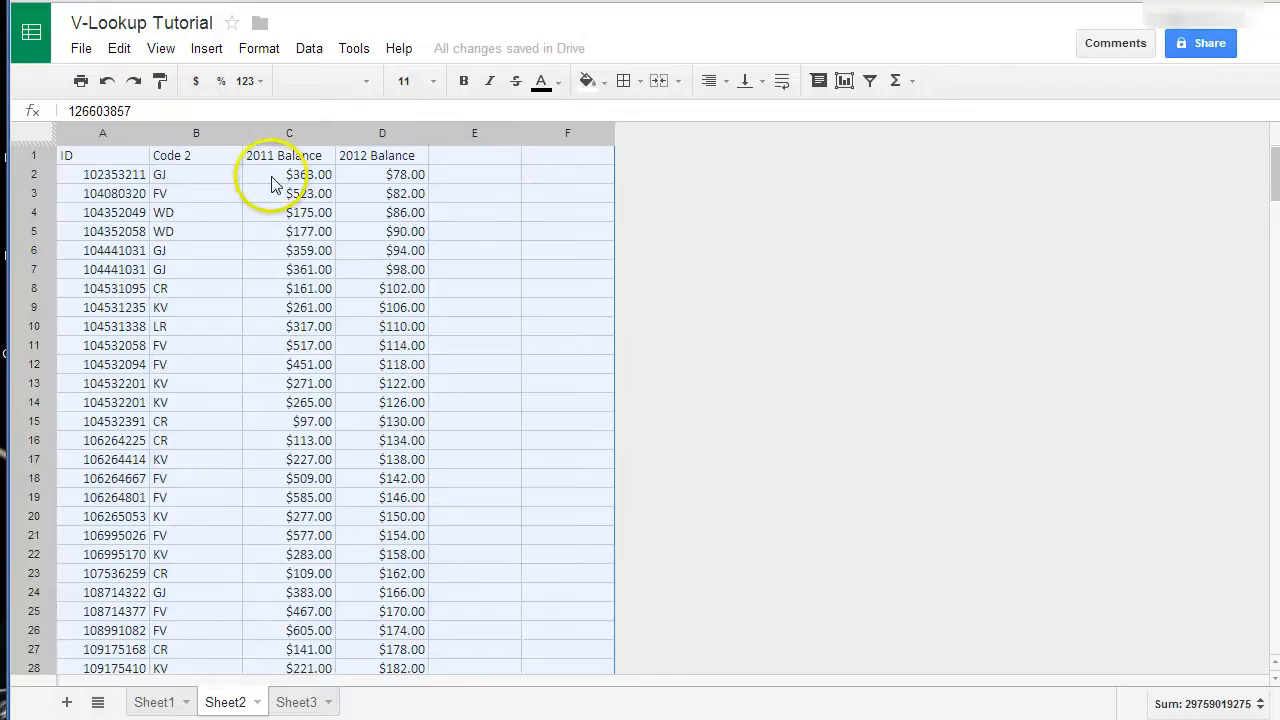
pyautogui.click(158, 703)
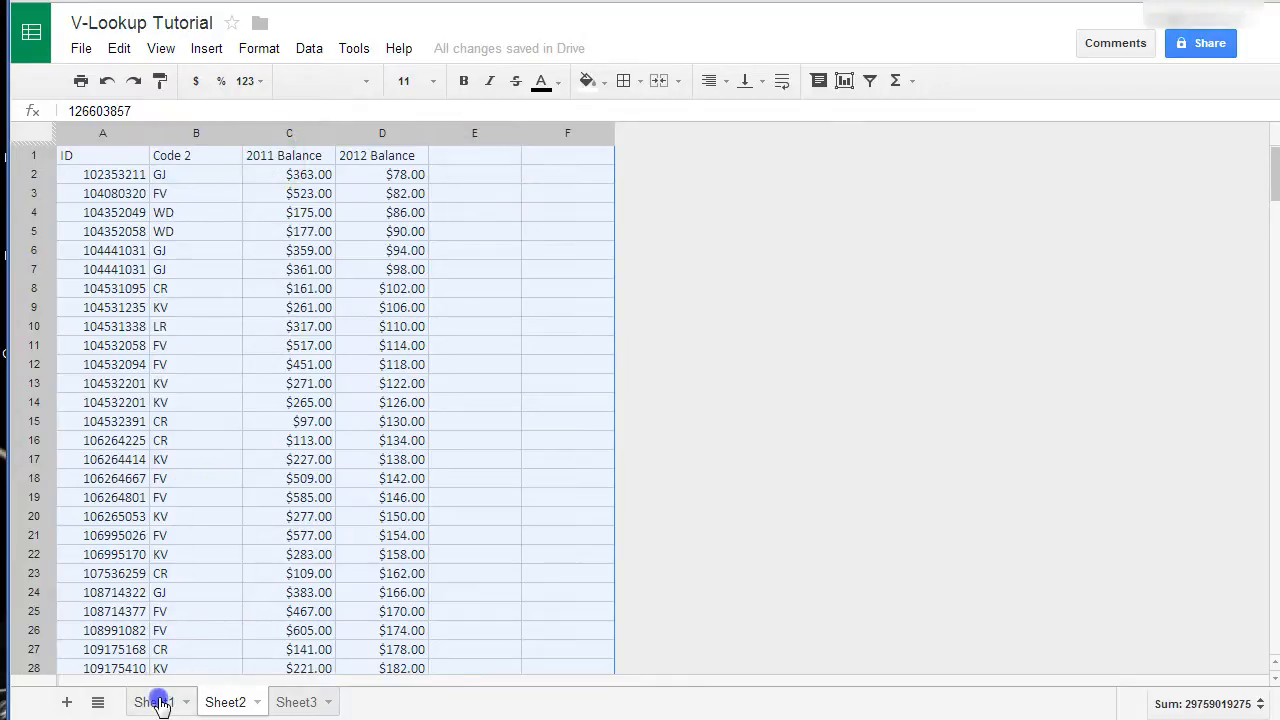
pyautogui.click(225, 702)
pyautogui.click(158, 702)
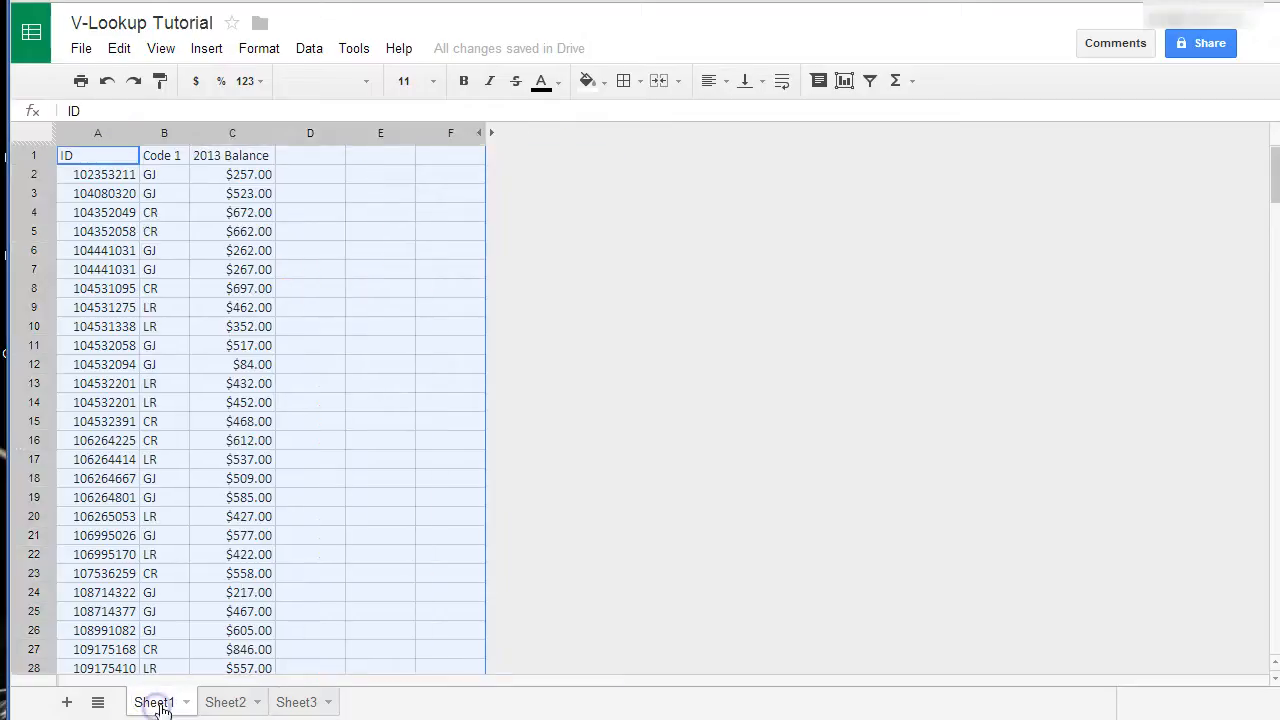
# - Add the header "2013 Balance" in cell E1 of Sheet2
pyautogui.click(225, 702)
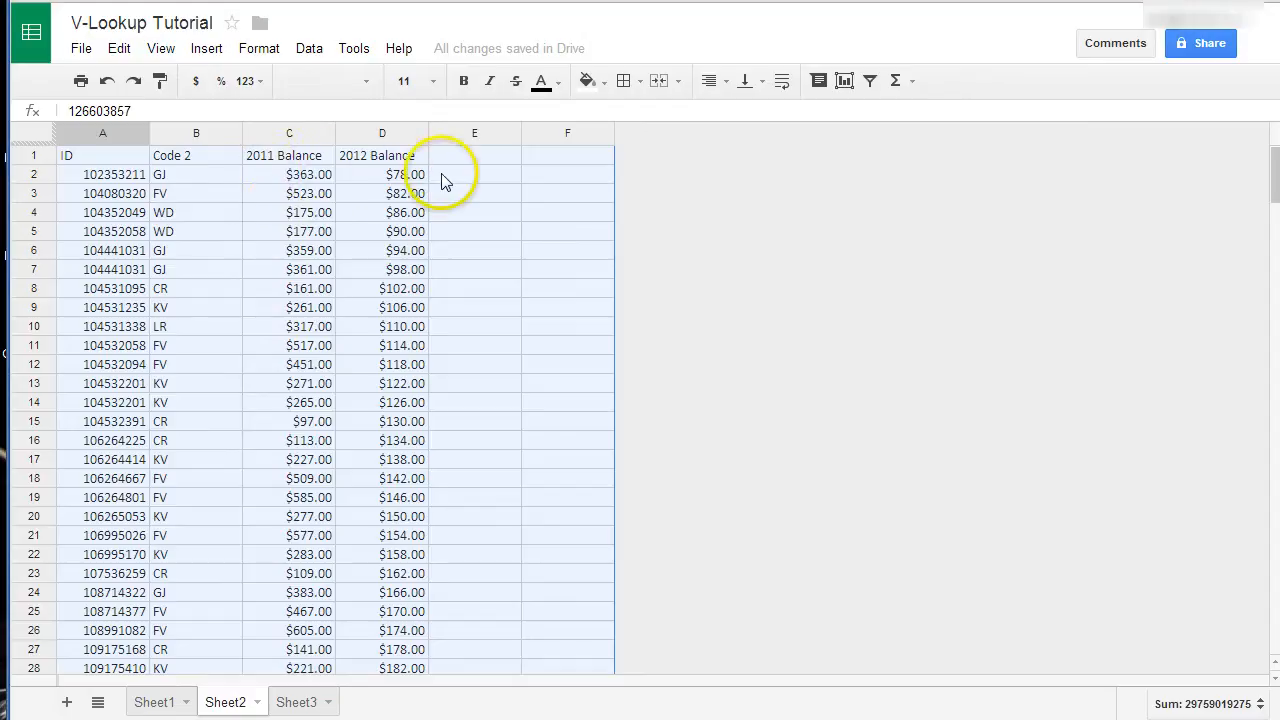
pyautogui.click(467, 174)
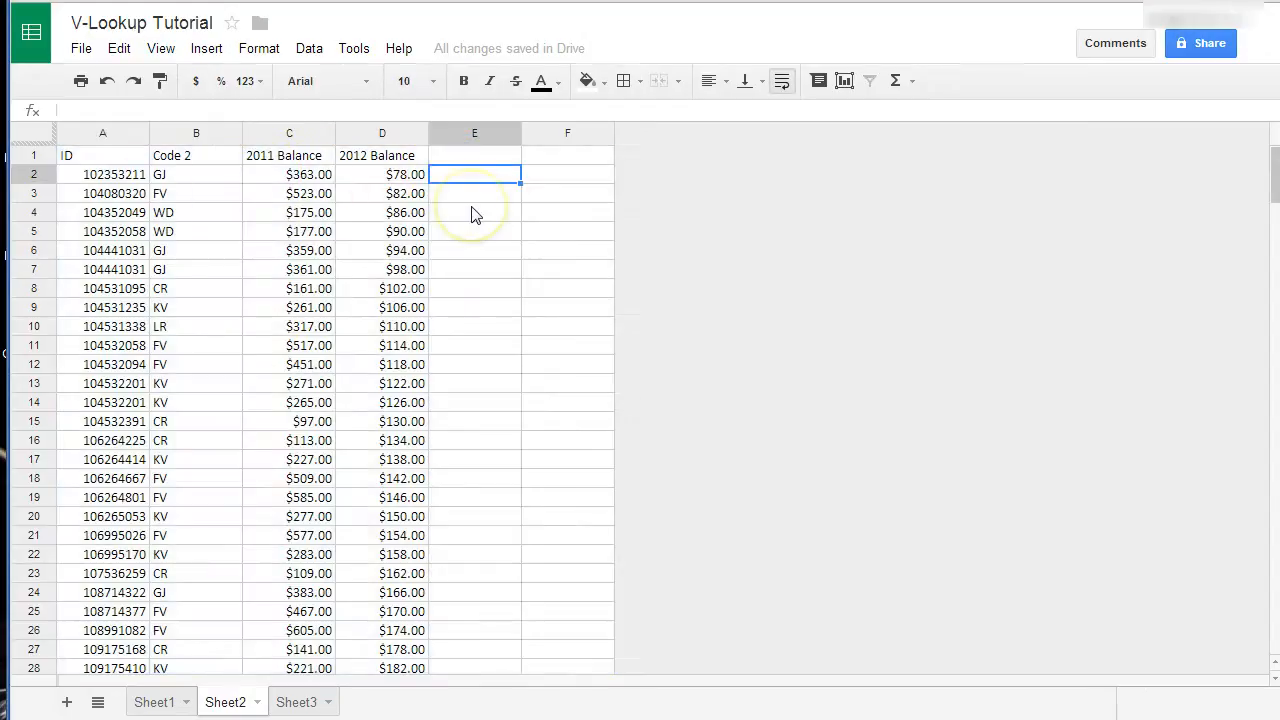
pyautogui.doubleClick(474, 155)
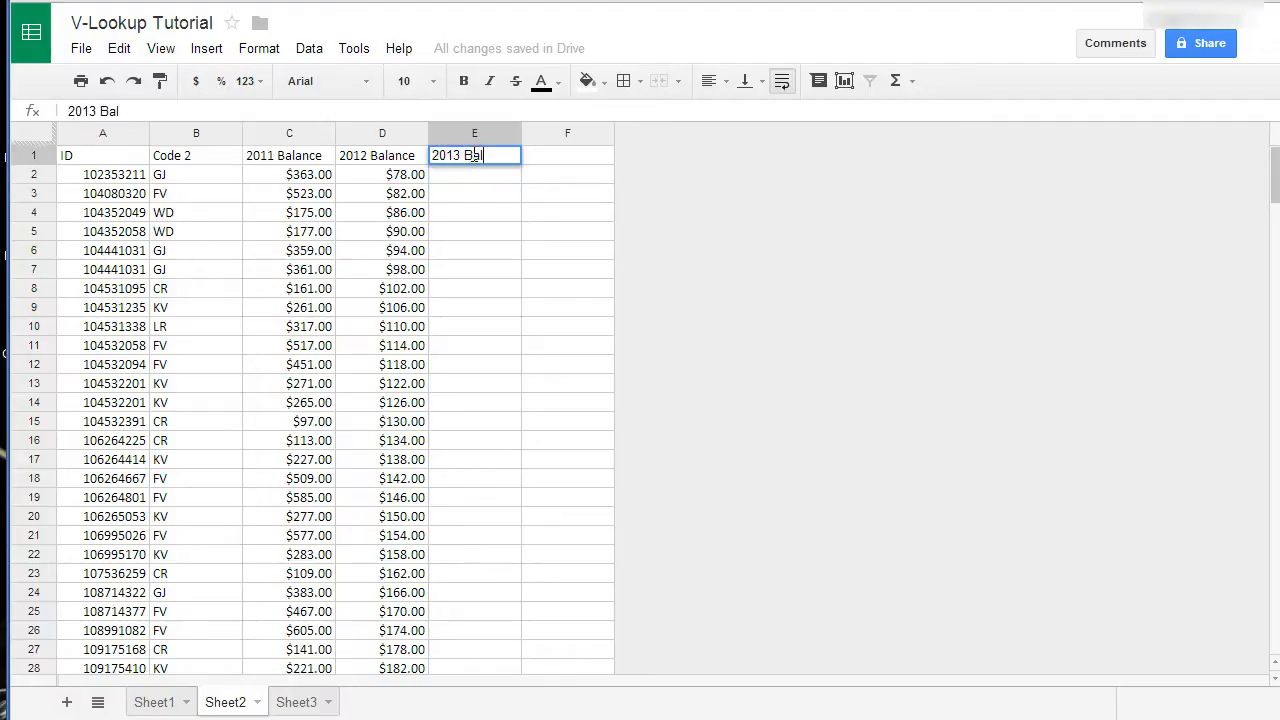
pyautogui.click(477, 176)
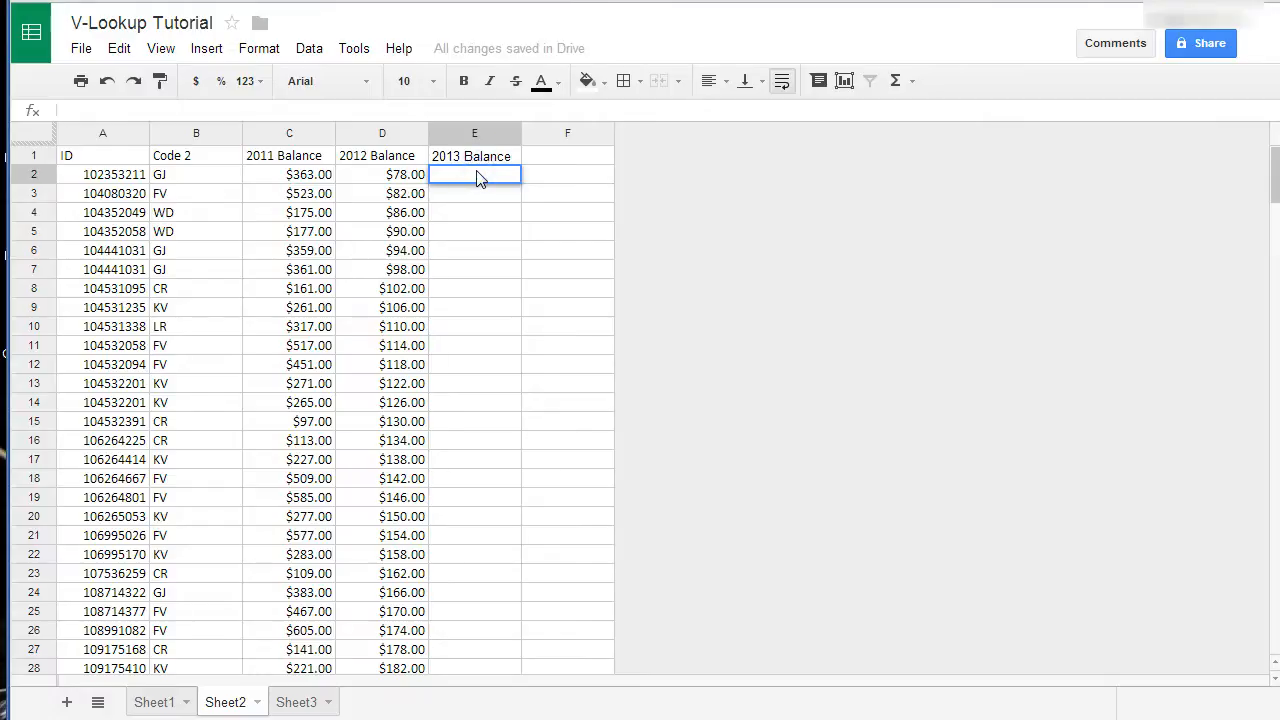
# - Begin a VLOOKUP formula in Sheet2 cell E2 with A2 as the search criterion and Sheet1!A:C as the array
pyautogui.write('=vla')
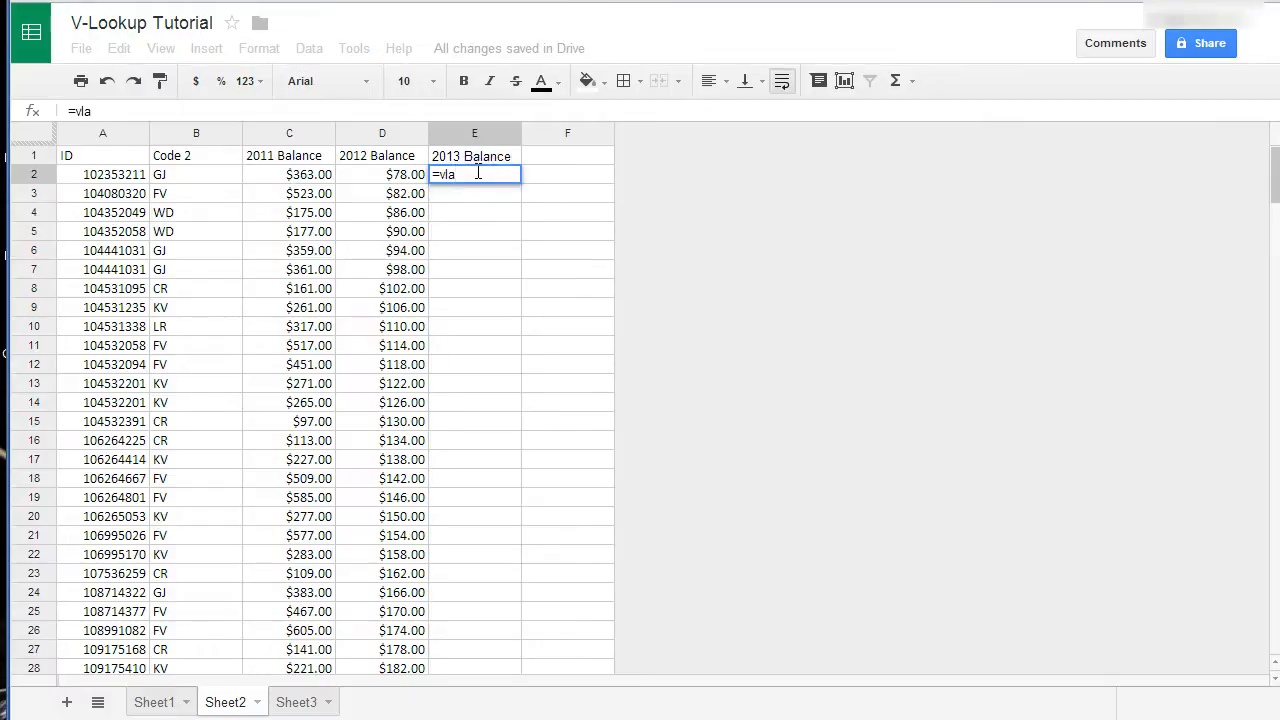
pyautogui.press('BackSpace')
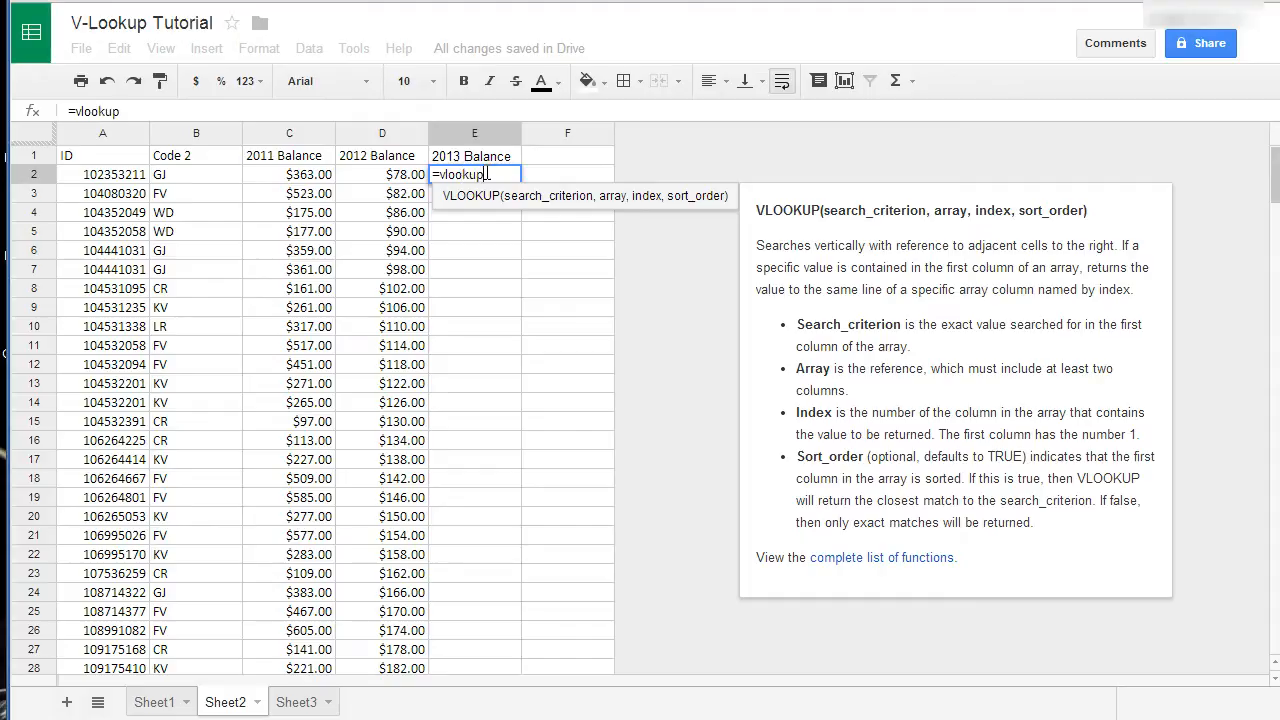
pyautogui.write('(')
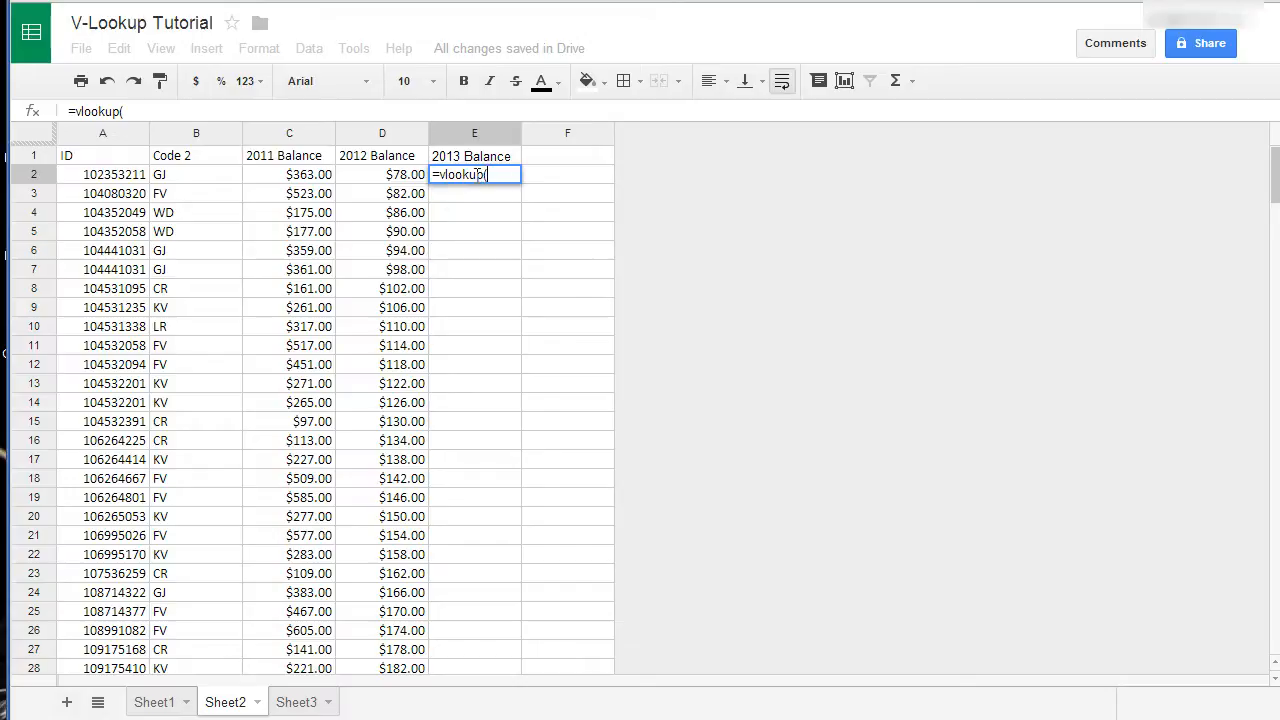
pyautogui.click(119, 174)
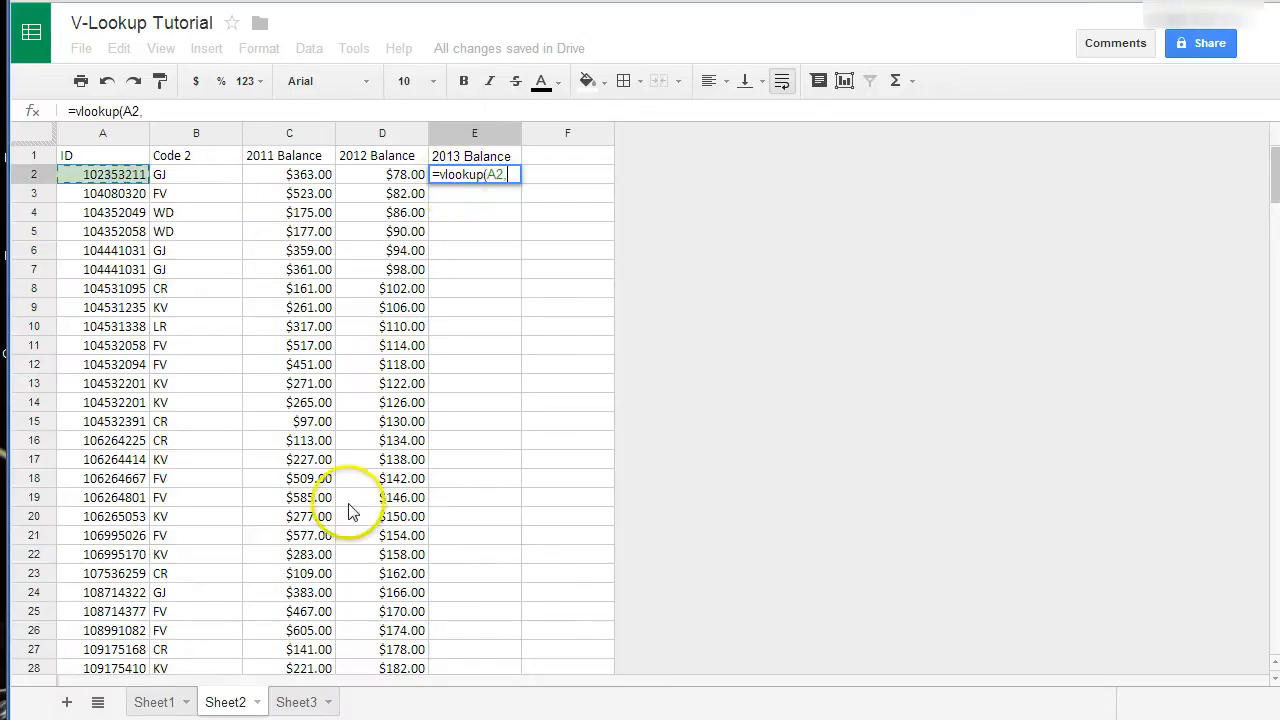
pyautogui.click(155, 702)
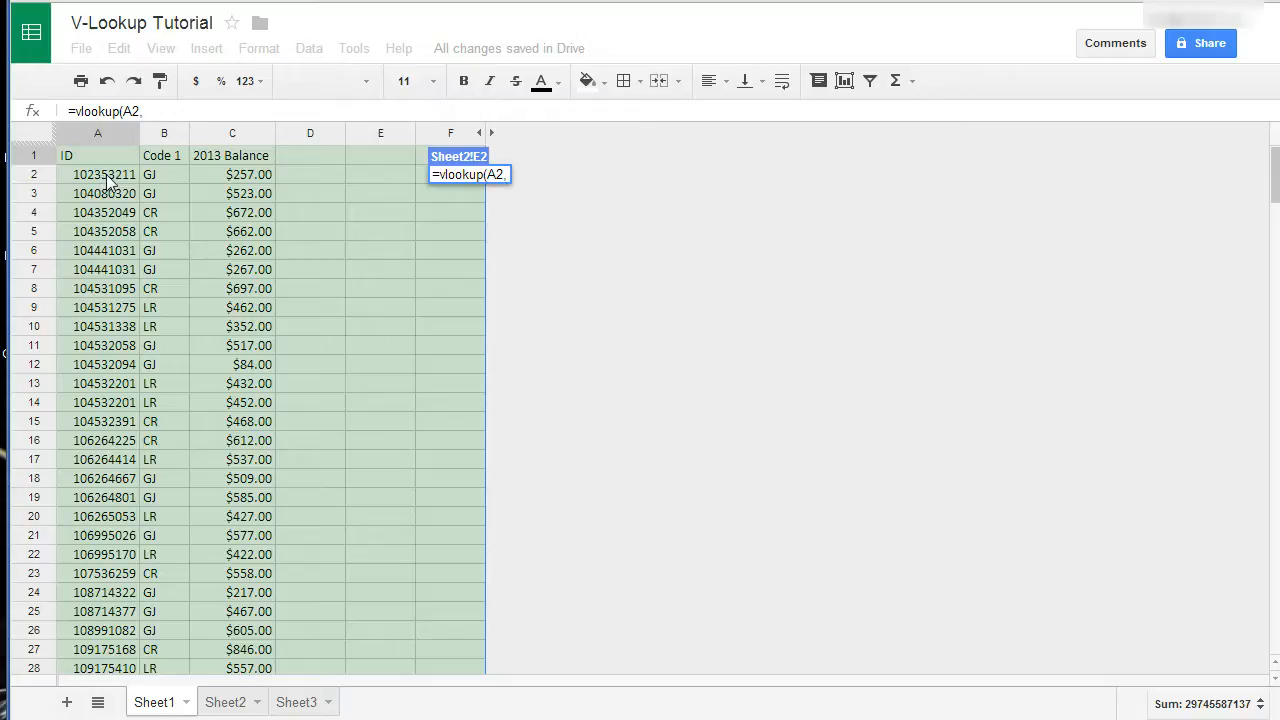
pyautogui.click(106, 136)
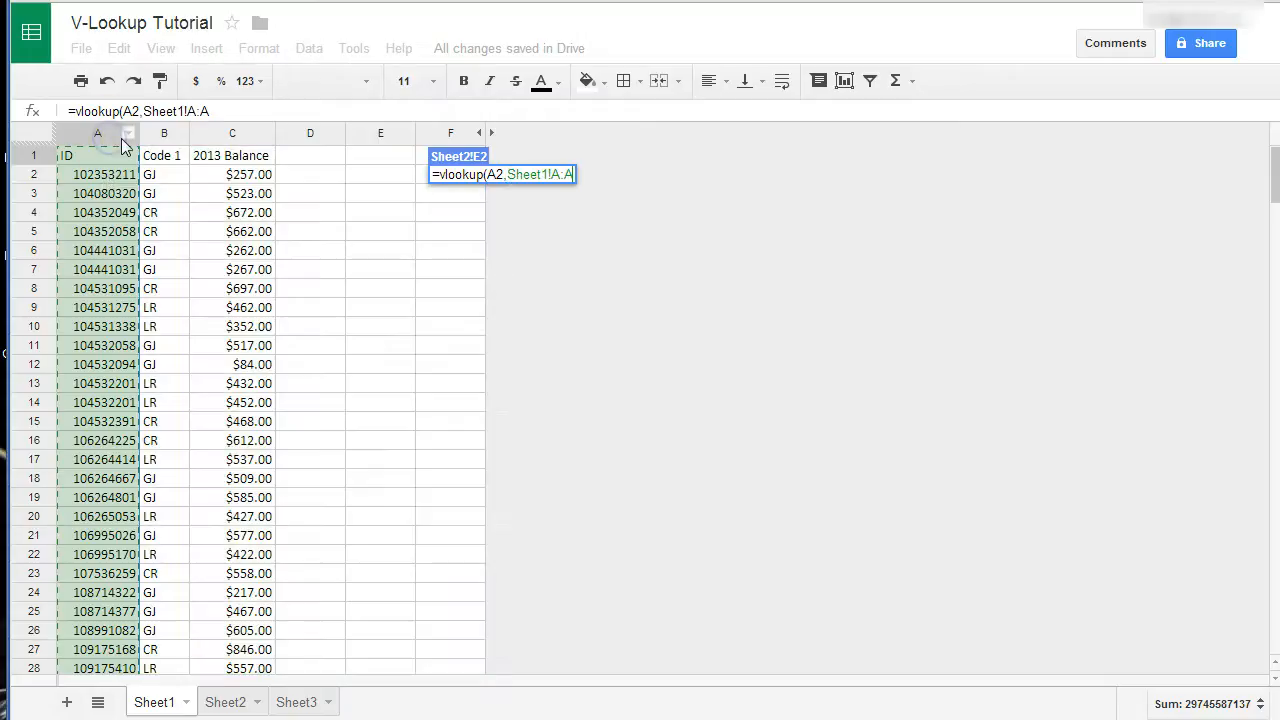
pyautogui.keyDown('shift'); pyautogui.click(231, 136); pyautogui.keyUp('shift')
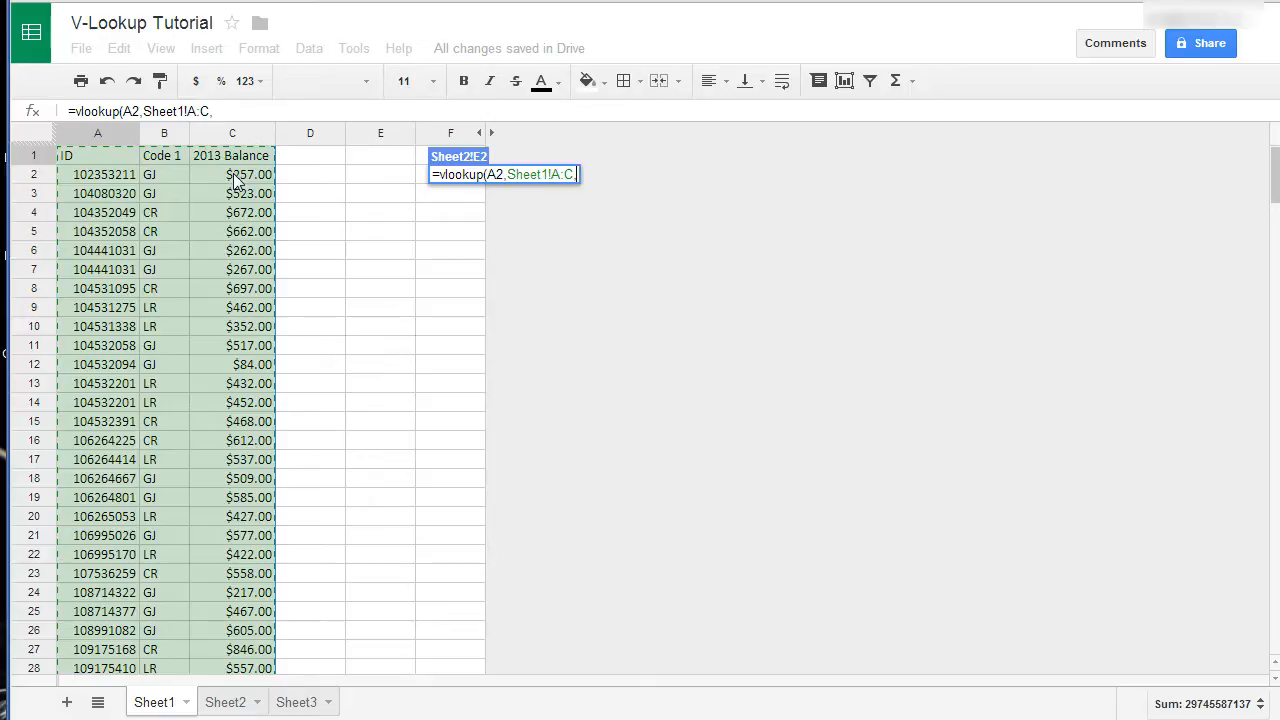
# - Complete the VLOOKUP formula with column index 3 and sort order FALSE, and enter it
pyautogui.write('3')
pyautogui.write('FALSDE')
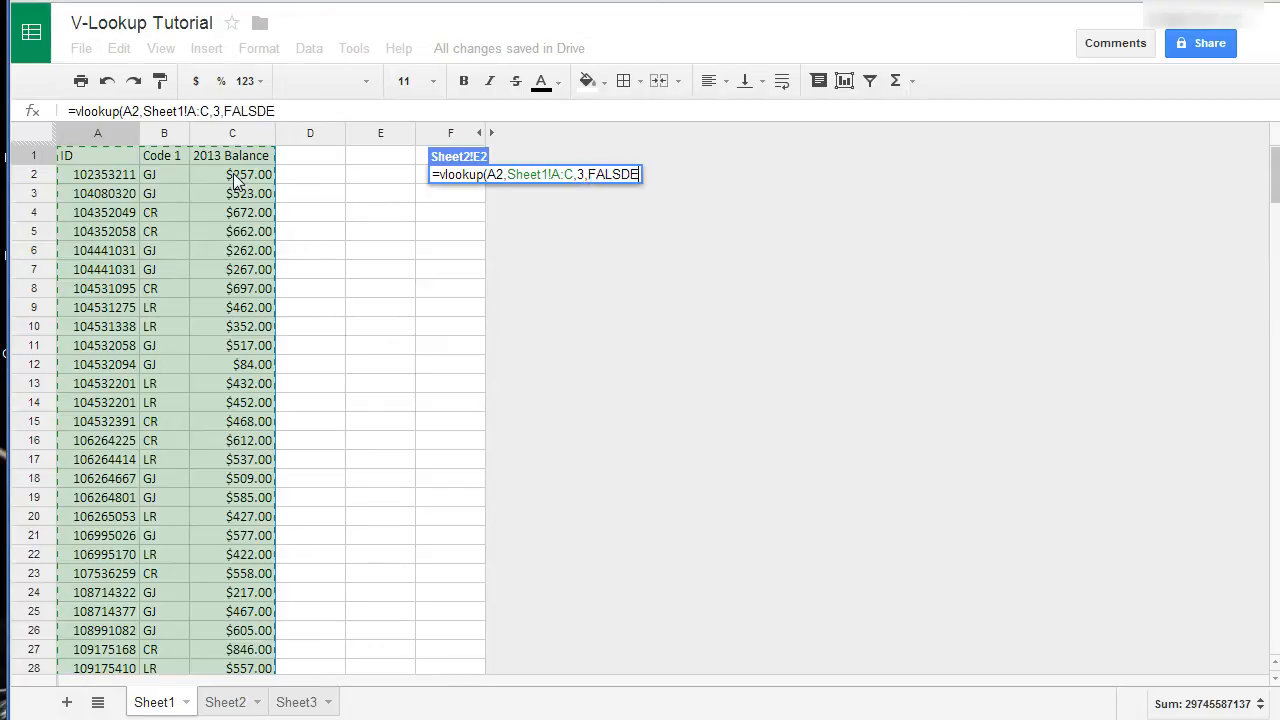
pyautogui.press('BackSpace')
pyautogui.press('BackSpace')
pyautogui.press('BackSpace')
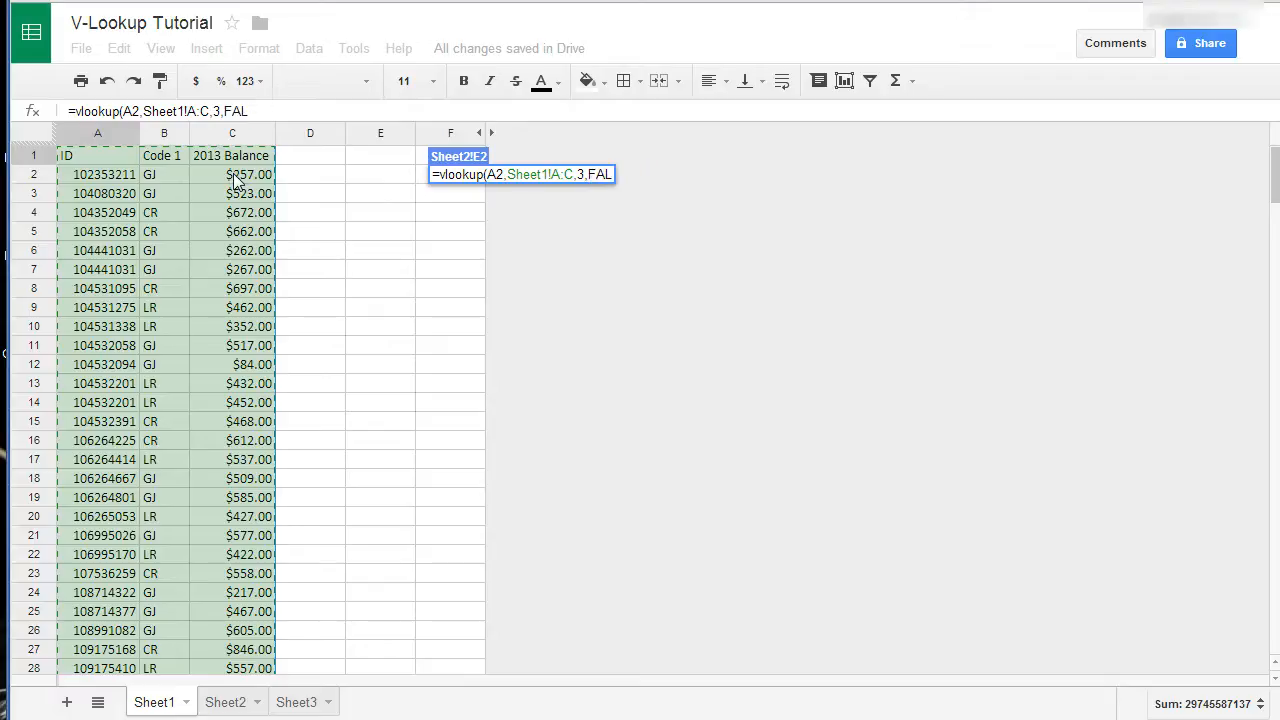
pyautogui.write('SE')
pyautogui.press('Return')
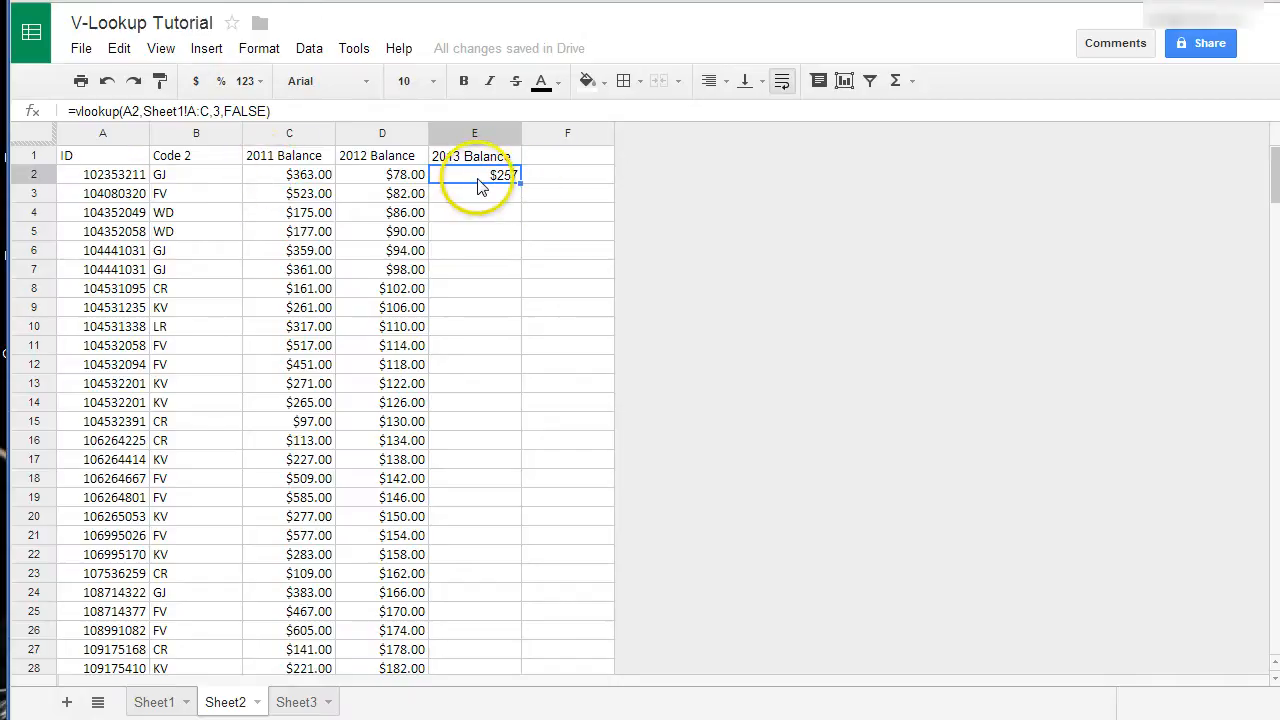
# - Check the E2 lookup against Sheet1, and fill its formula down the 2013 Balance column on Sheet2
pyautogui.click(154, 703)
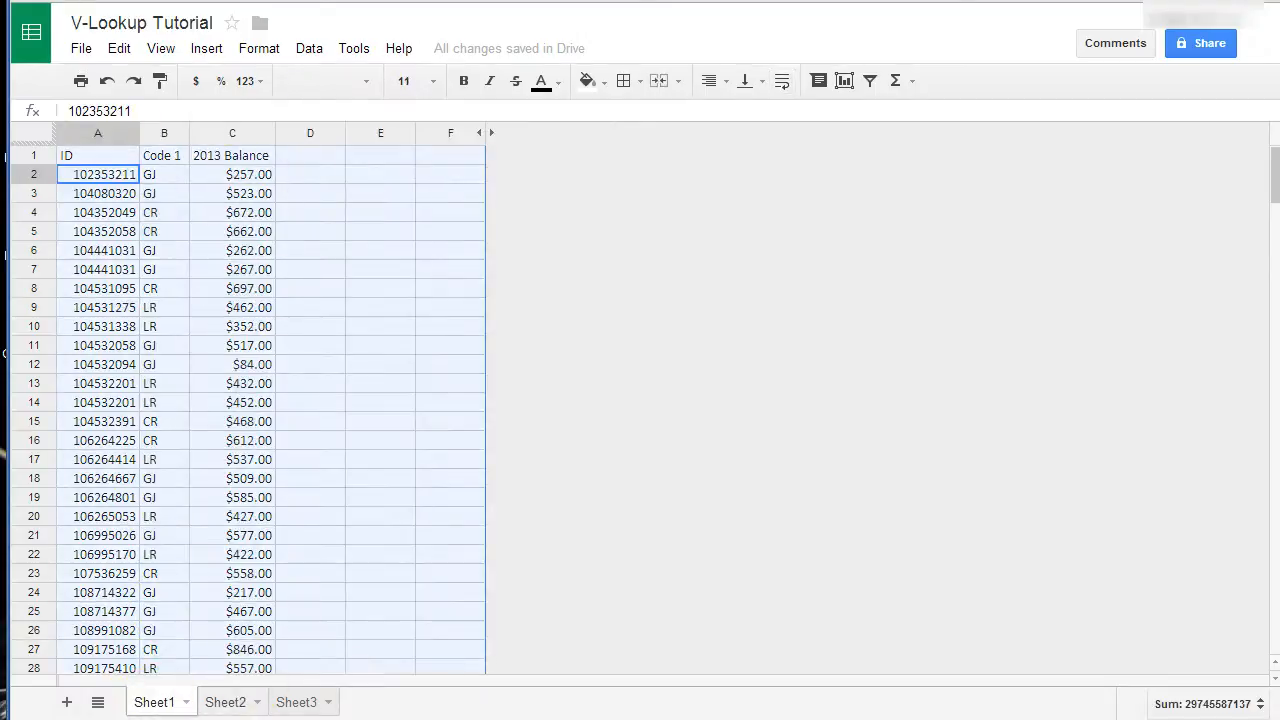
pyautogui.click(224, 702)
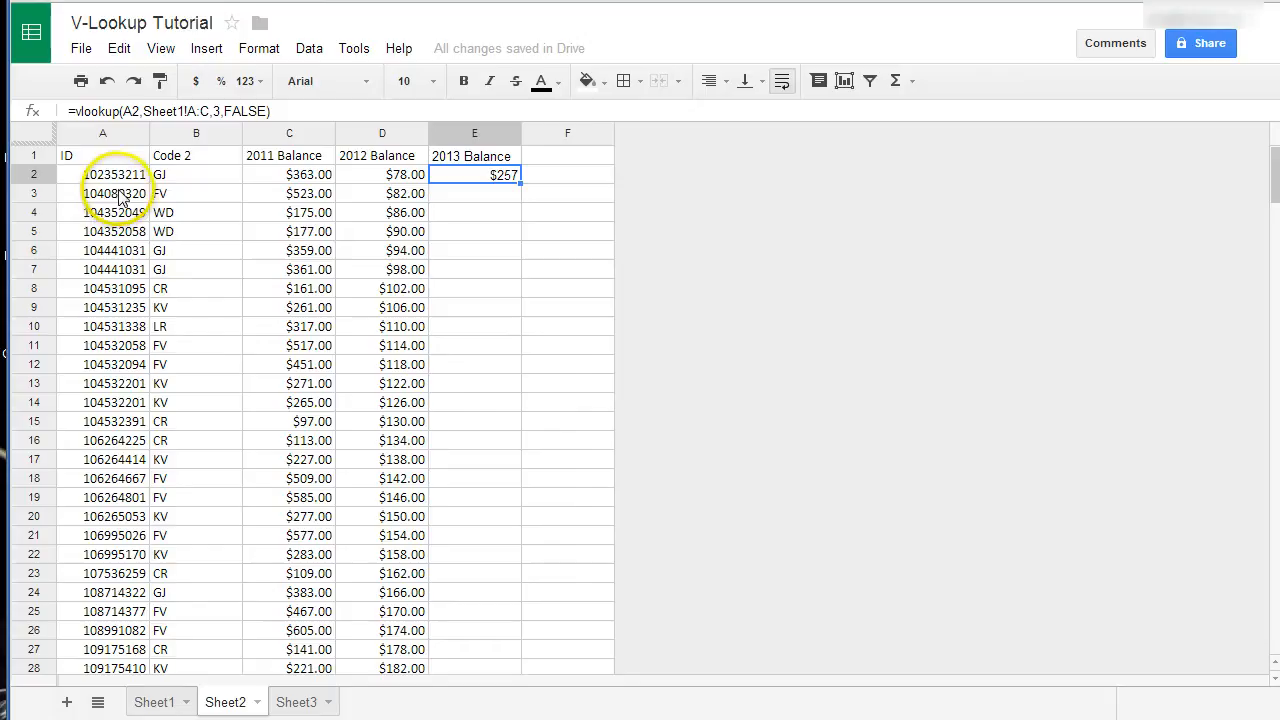
pyautogui.click(141, 706)
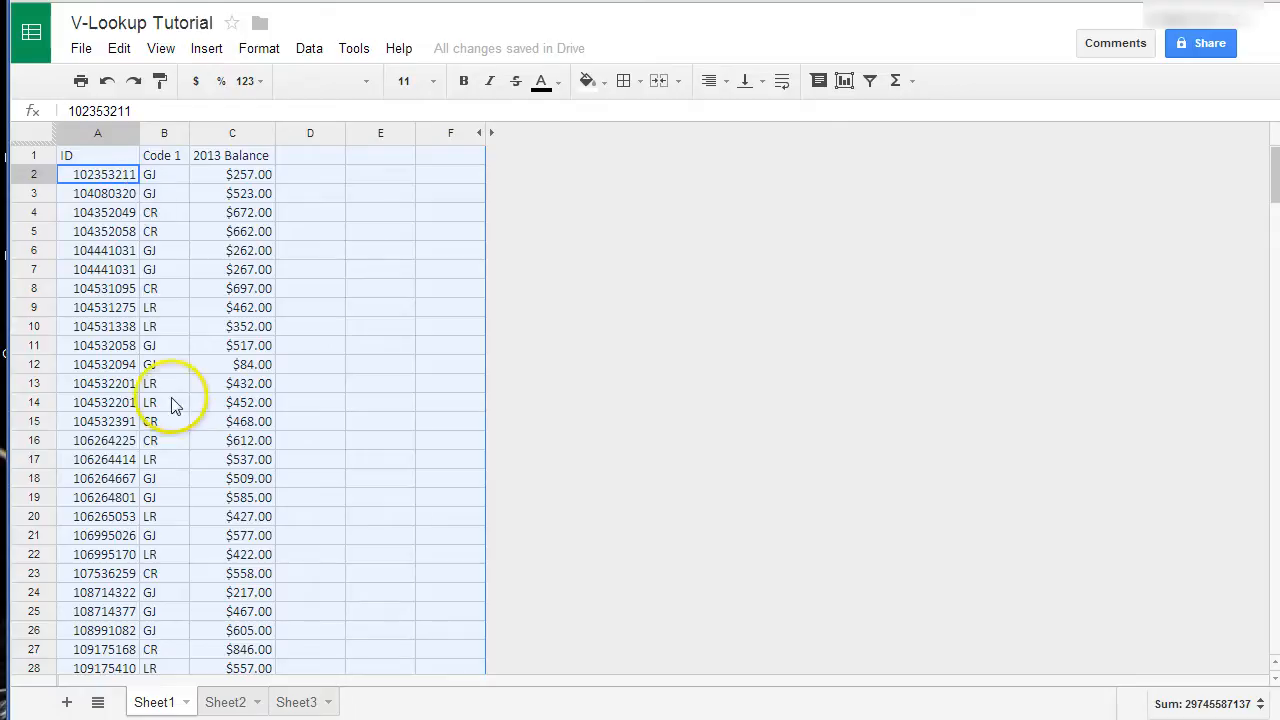
pyautogui.click(226, 702)
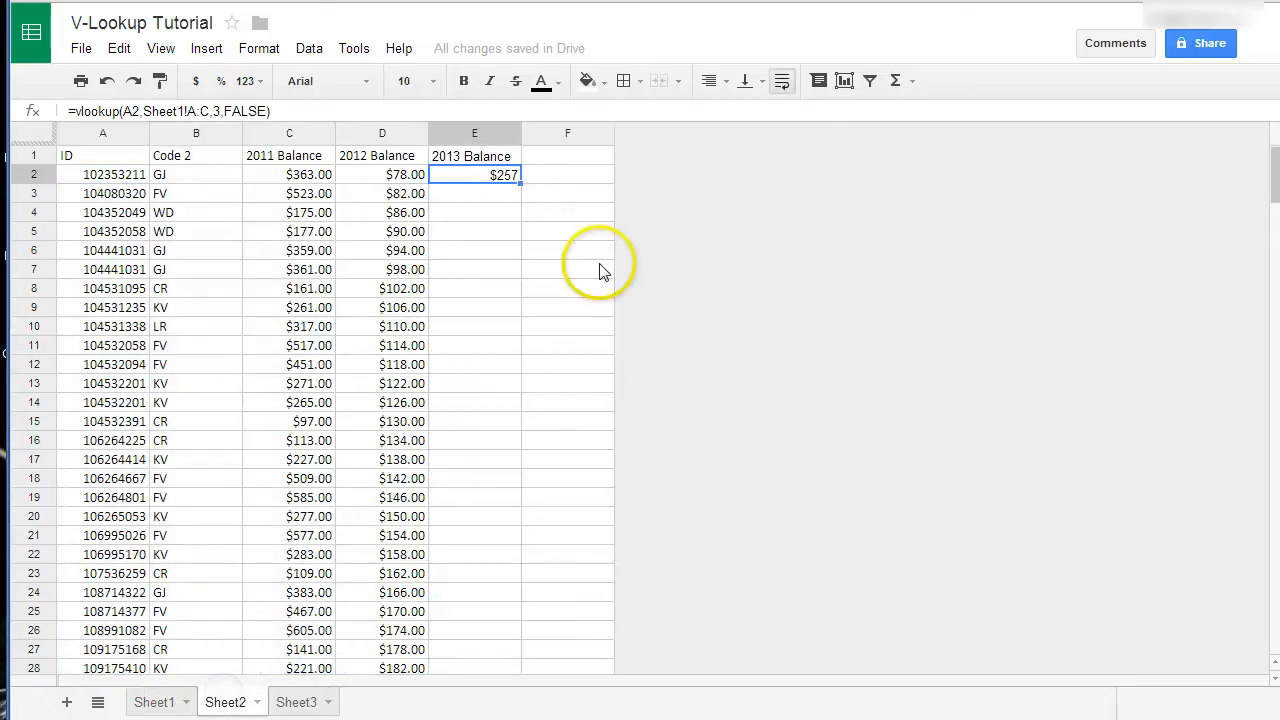
pyautogui.moveTo(522, 184); pyautogui.dragTo(516, 691)
pyautogui.scroll(10, 724, 538)
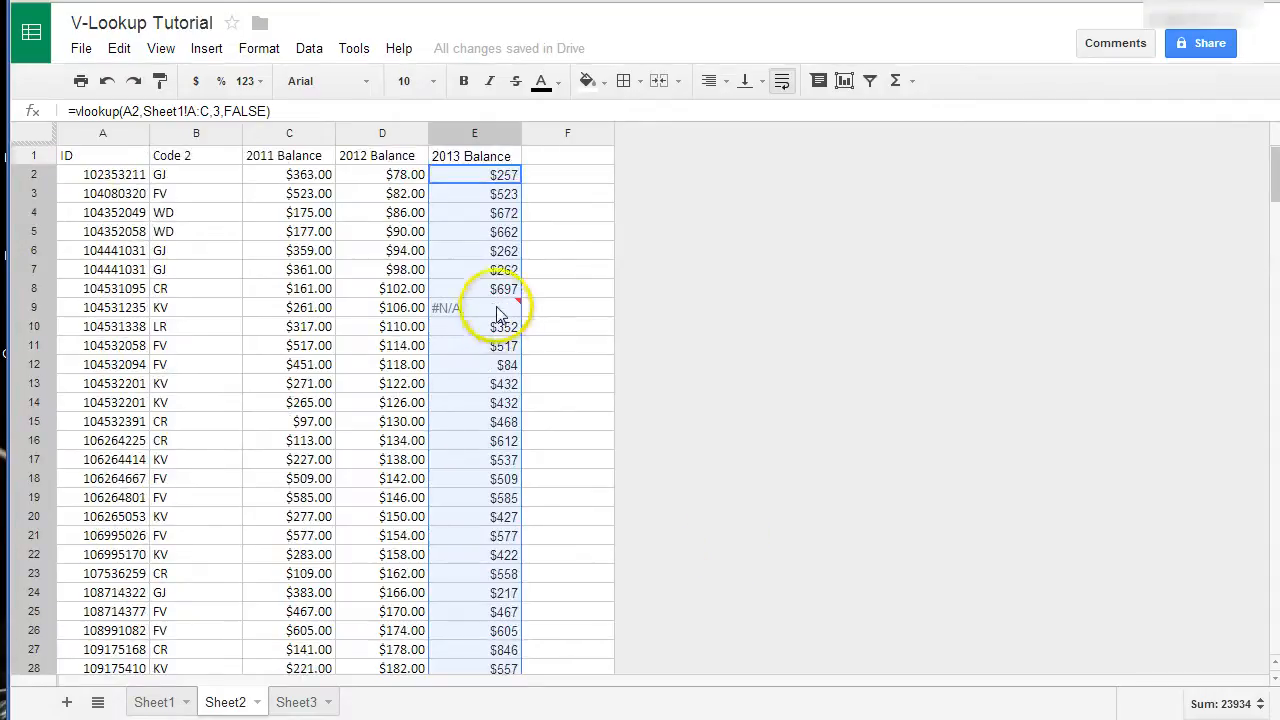
# - Examine the #N/A error in Sheet2 cell E9 and compare the ID in row 9 with Sheet1
pyautogui.moveTo(498, 313)
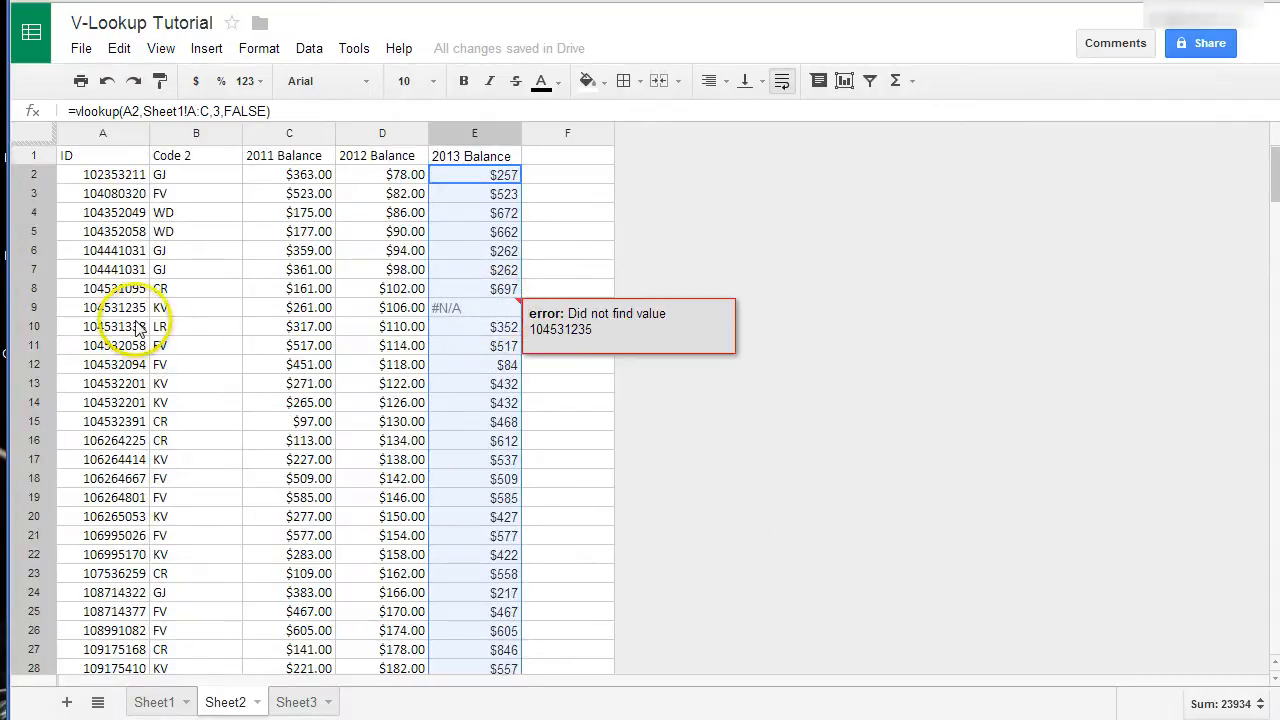
pyautogui.click(55, 312)
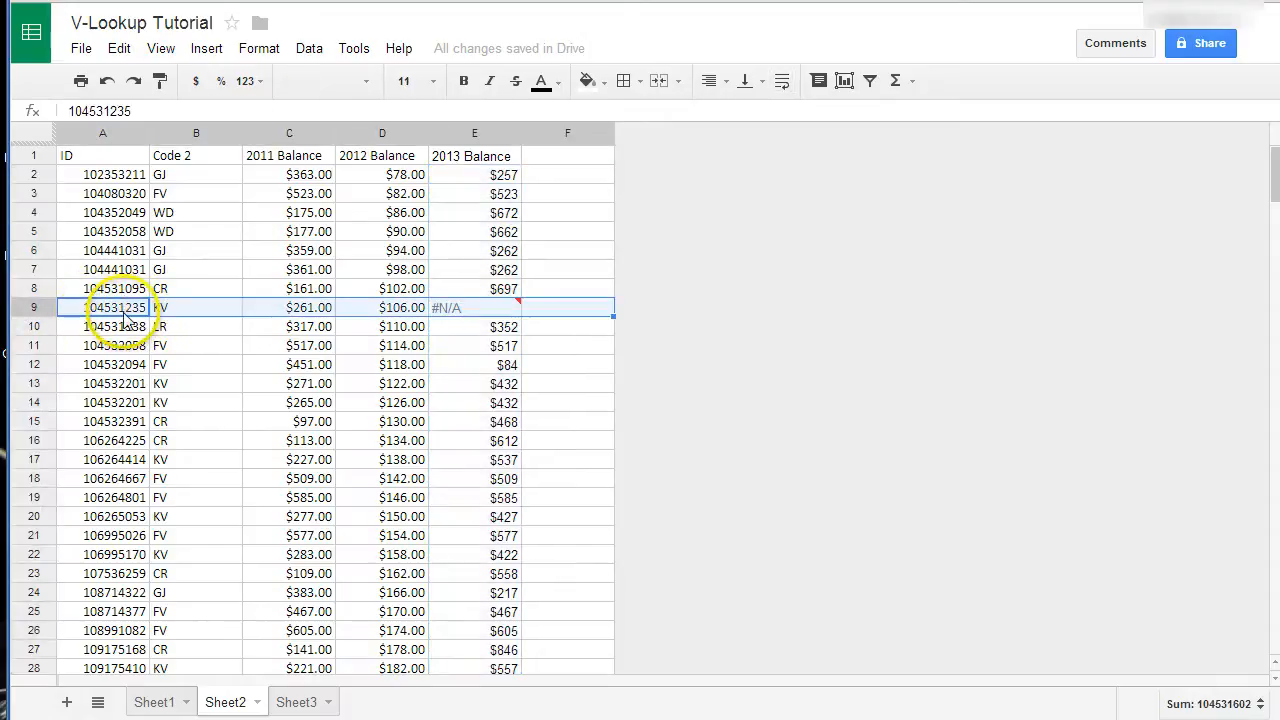
pyautogui.click(150, 700)
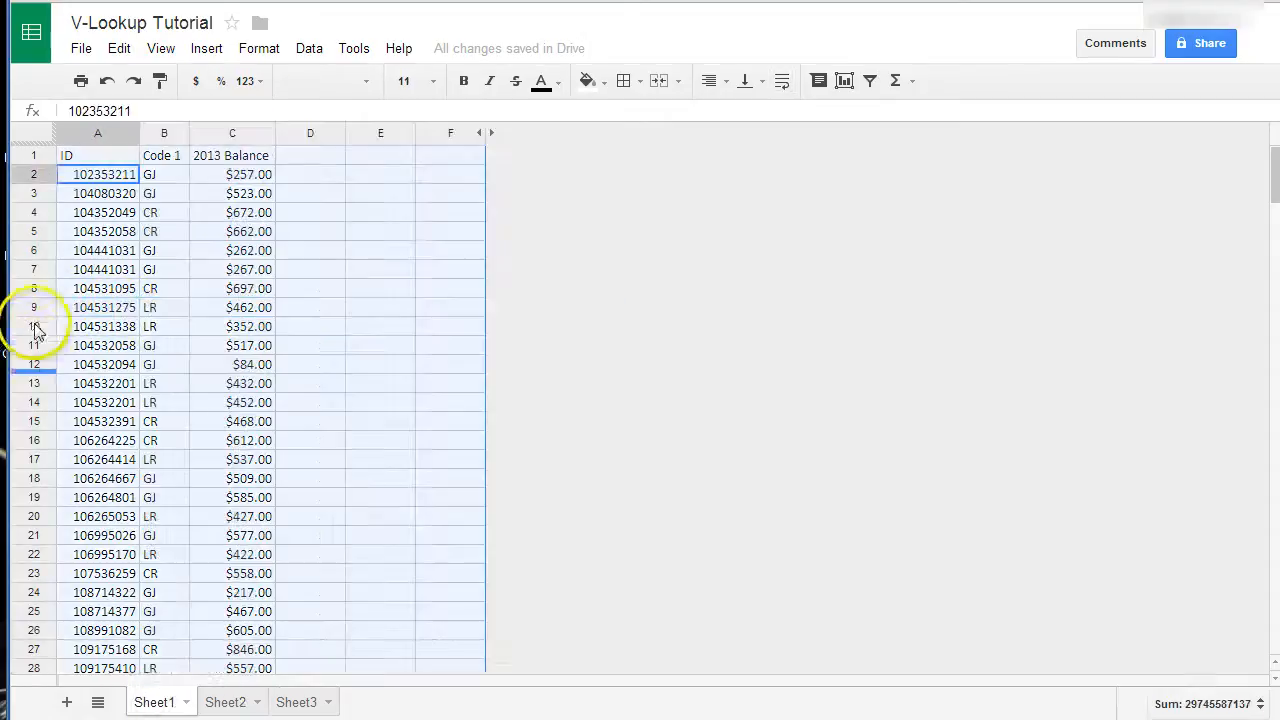
pyautogui.click(298, 702)
pyautogui.click(218, 702)
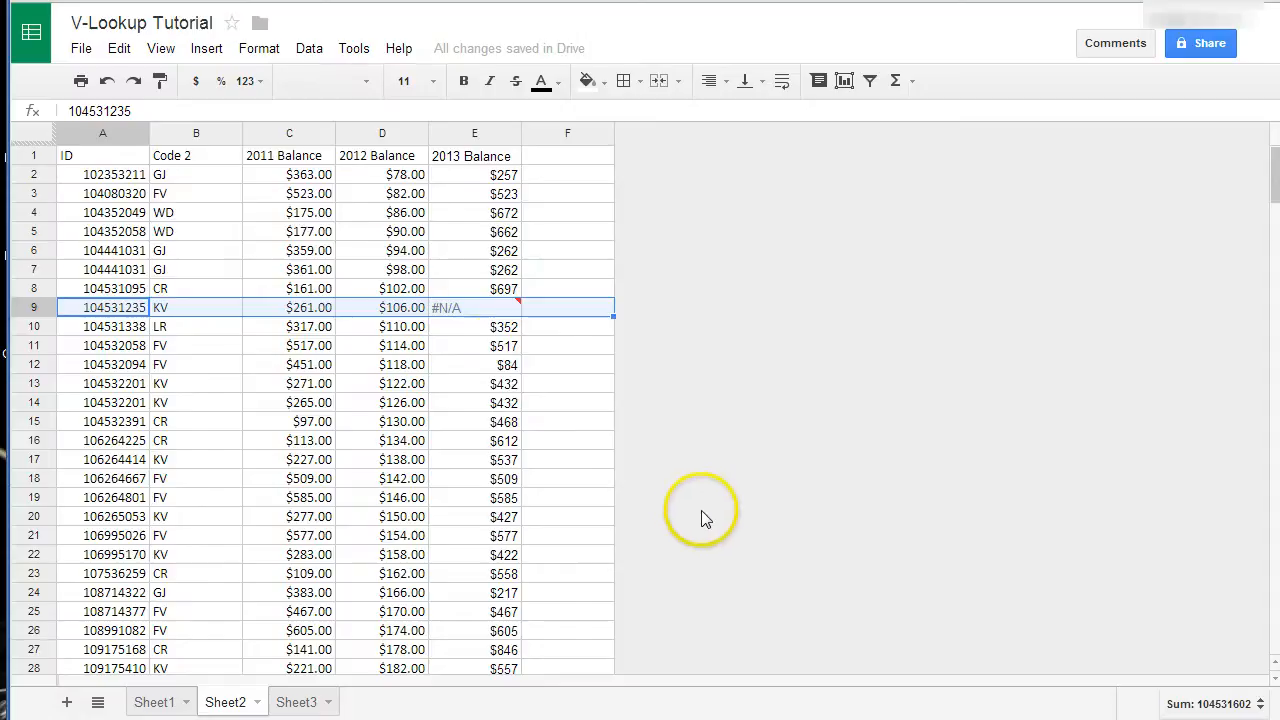
# - Fill the VLOOKUP formula on Sheet2 from E57 down to the last data row, E245
pyautogui.scroll(-12, 700, 514)
pyautogui.click(508, 425)
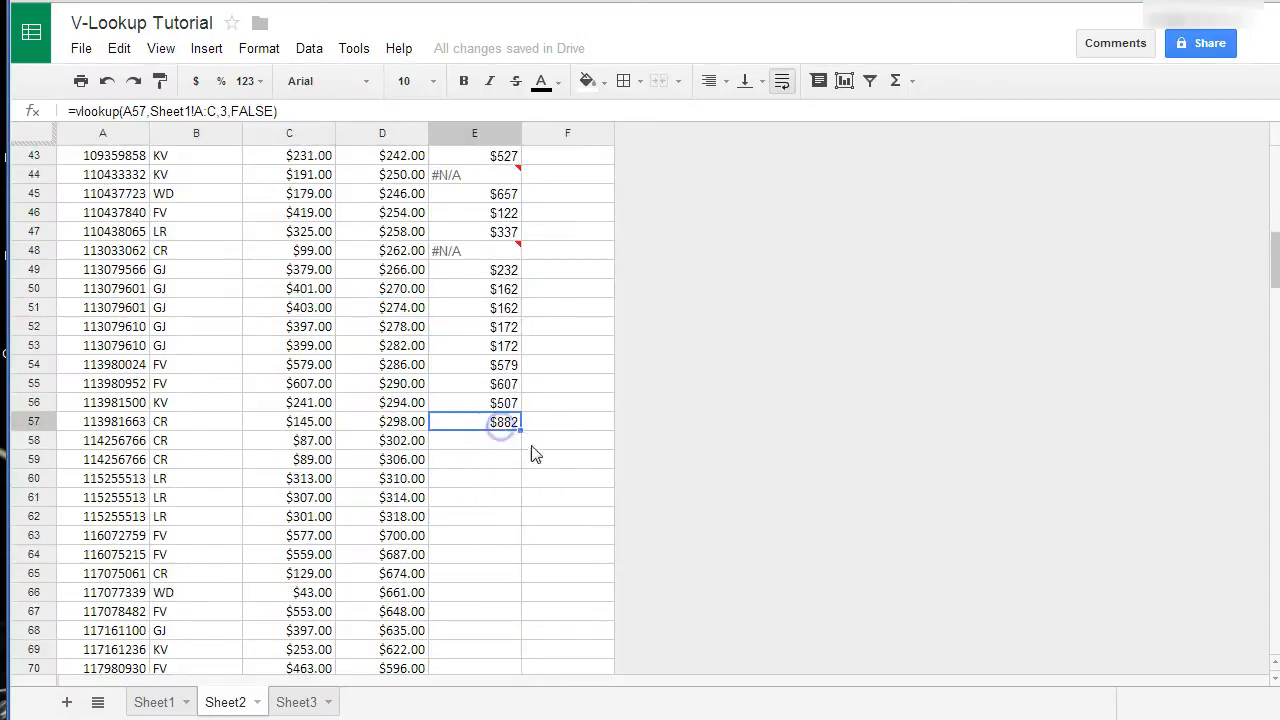
pyautogui.moveTo(523, 430); pyautogui.dragTo(533, 354)
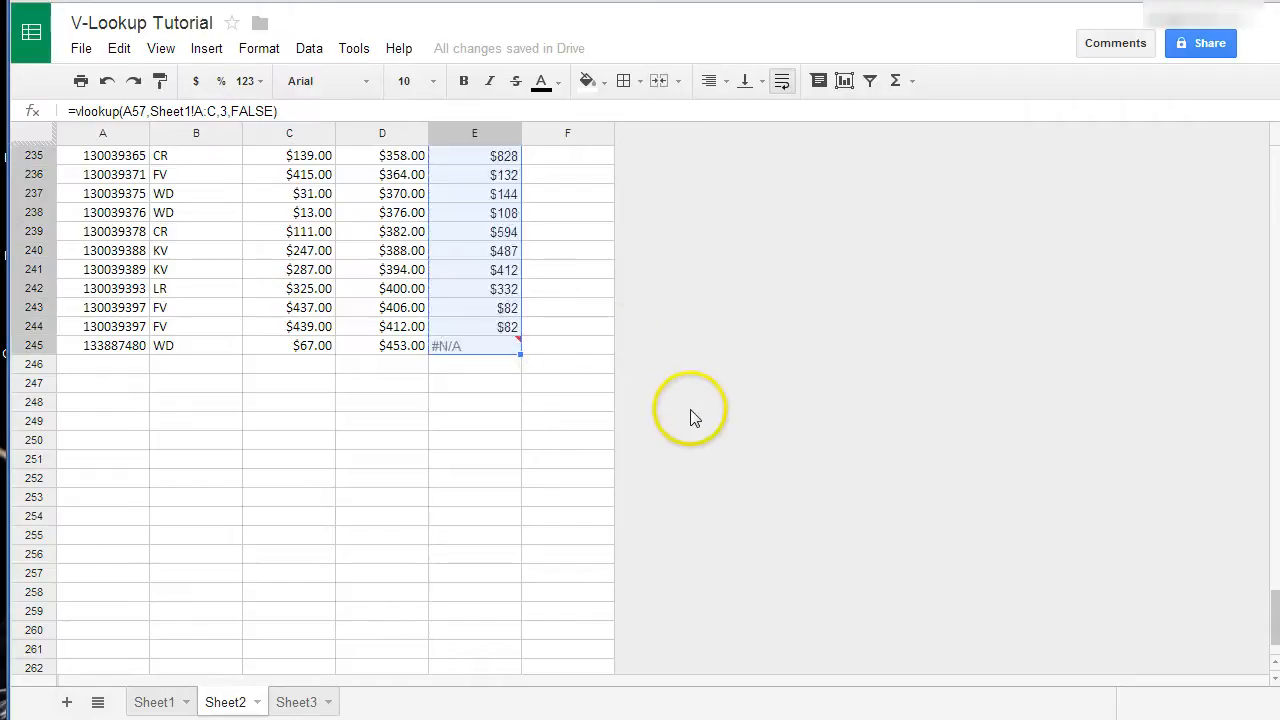
pyautogui.scroll(10, 690, 423)
pyautogui.scroll(18, 703, 430)
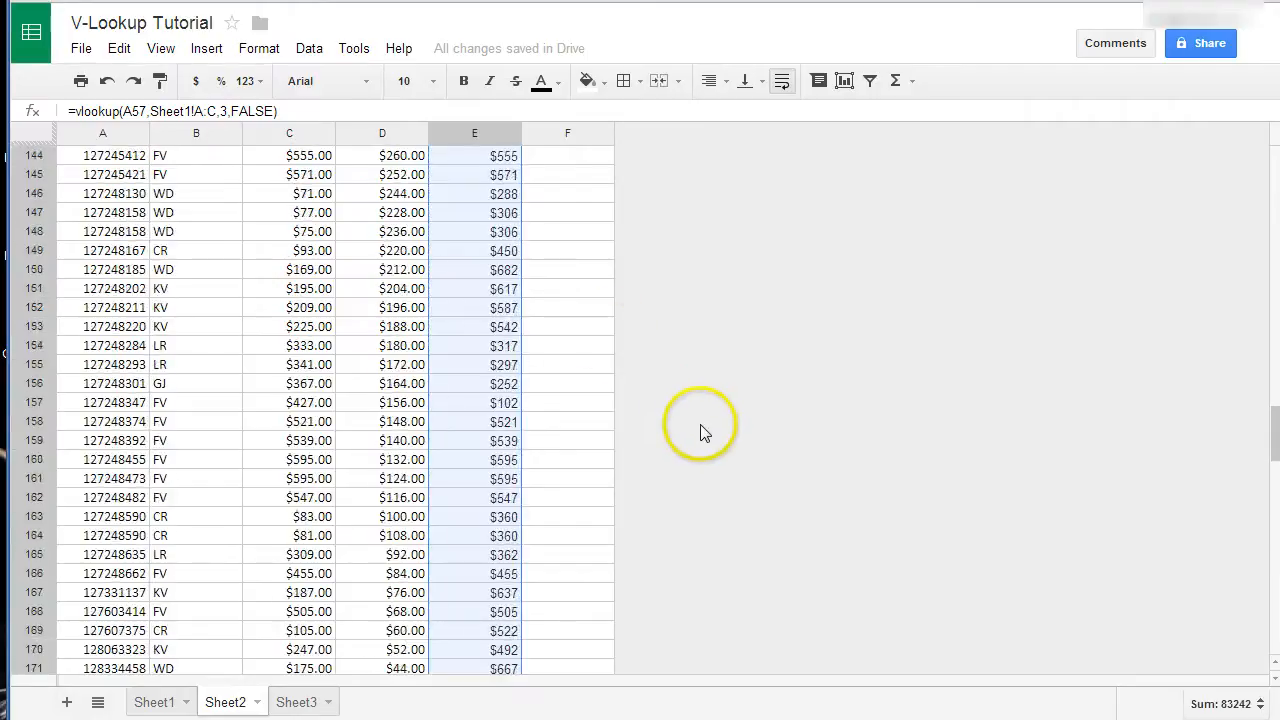
pyautogui.scroll(18, 708, 437)
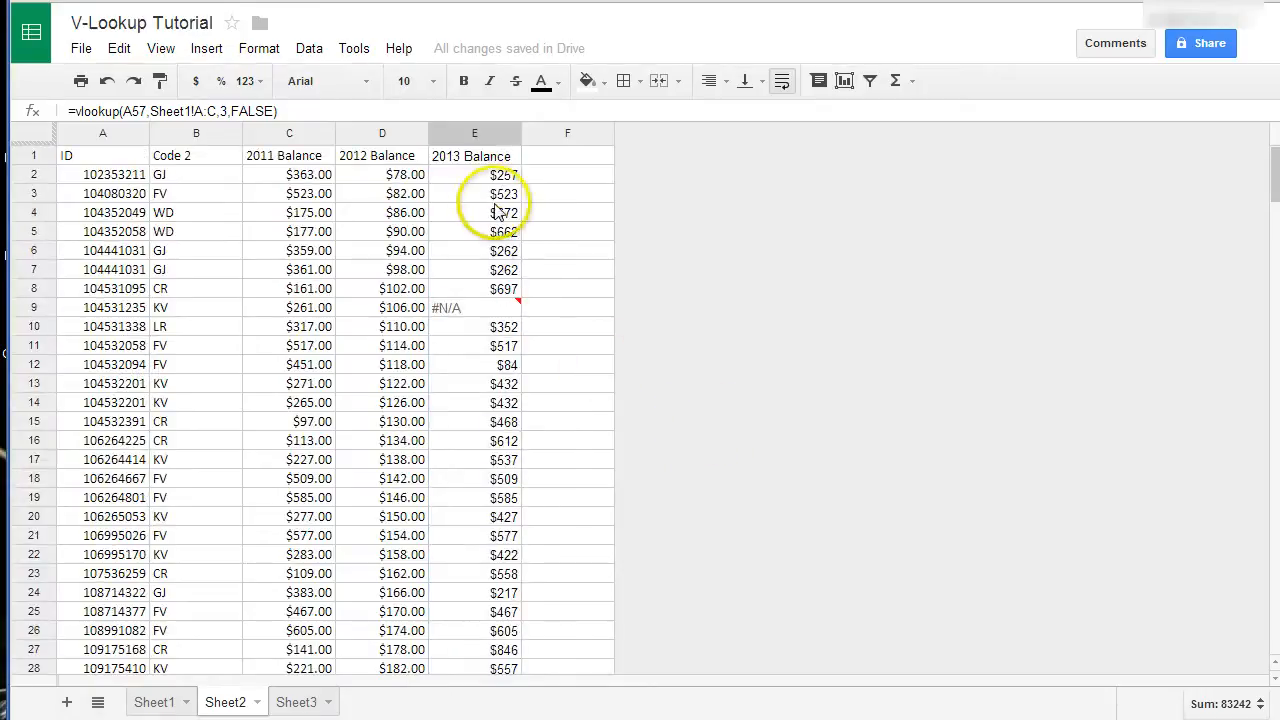
# - Inspect the lookup formulas in cells E6 and E12 of the 2013 Balance column
pyautogui.click(487, 257)
pyautogui.moveTo(266, 110); pyautogui.dragTo(298, 110)
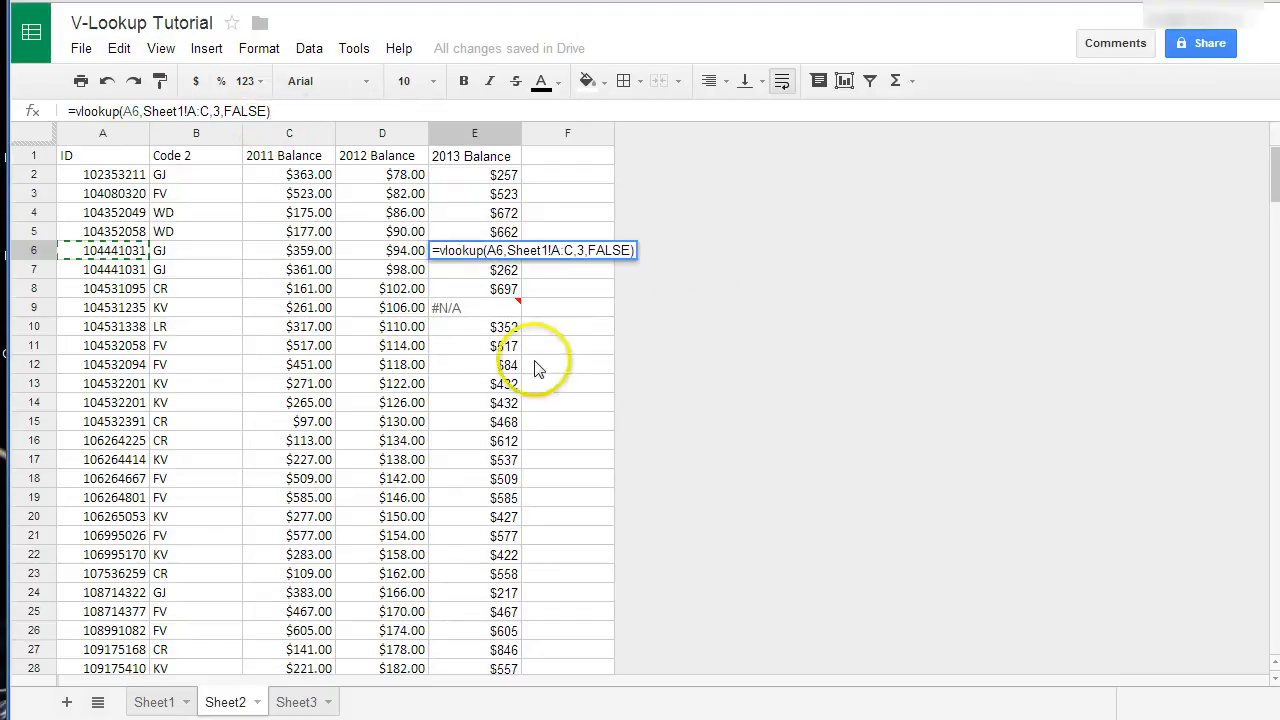
pyautogui.click(512, 365)
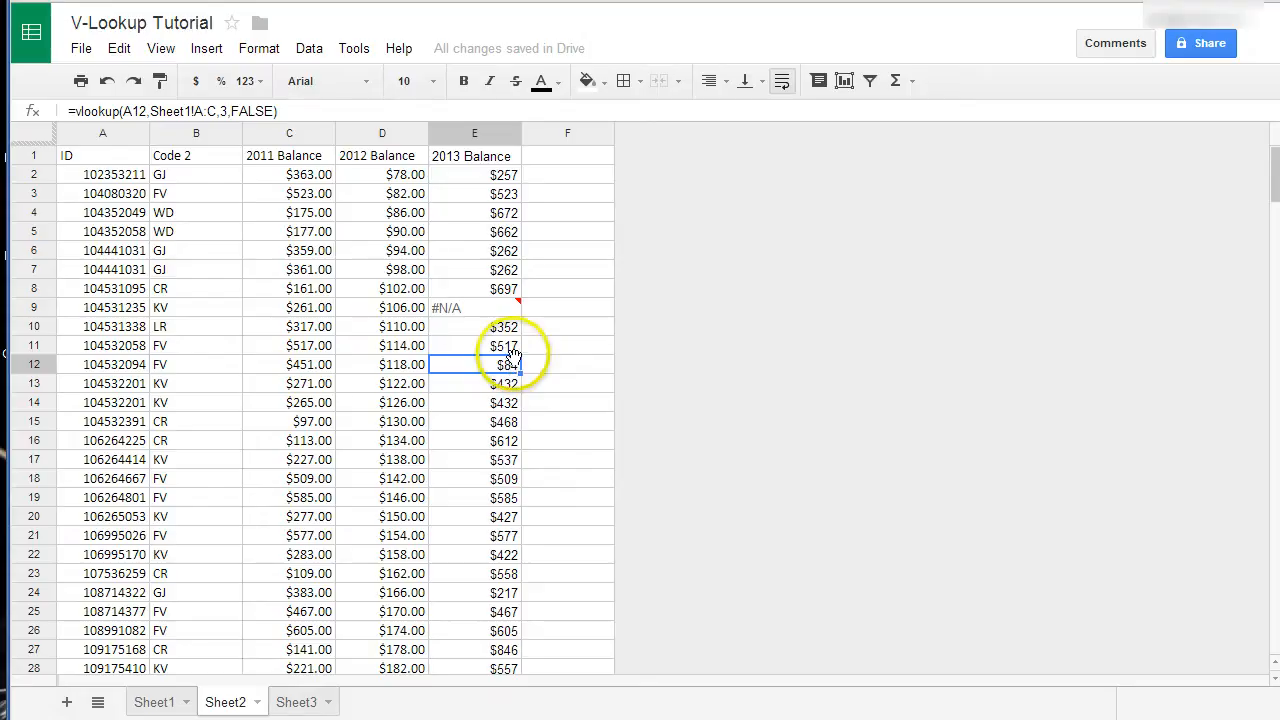
# - Set the 2013 Balance in Sheet1 cell C2 to 00 and check the linked result in Sheet2 cell E2
pyautogui.click(504, 174)
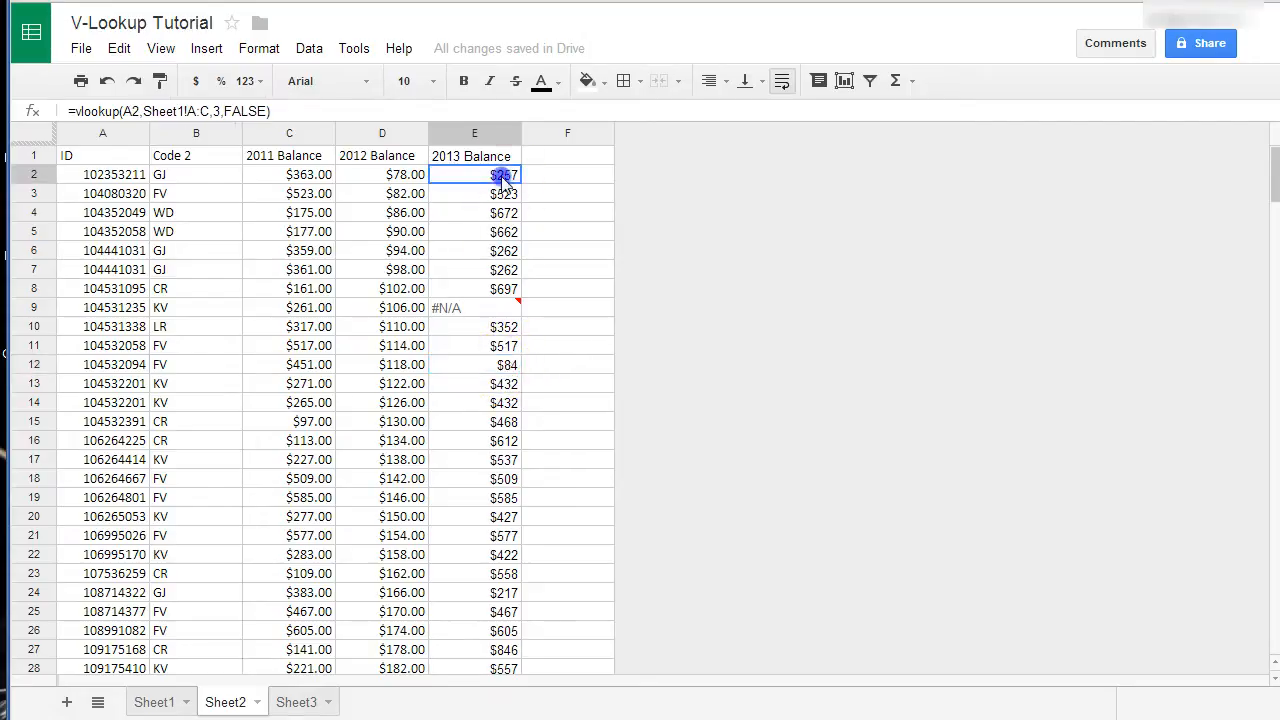
pyautogui.click(158, 703)
pyautogui.click(250, 173)
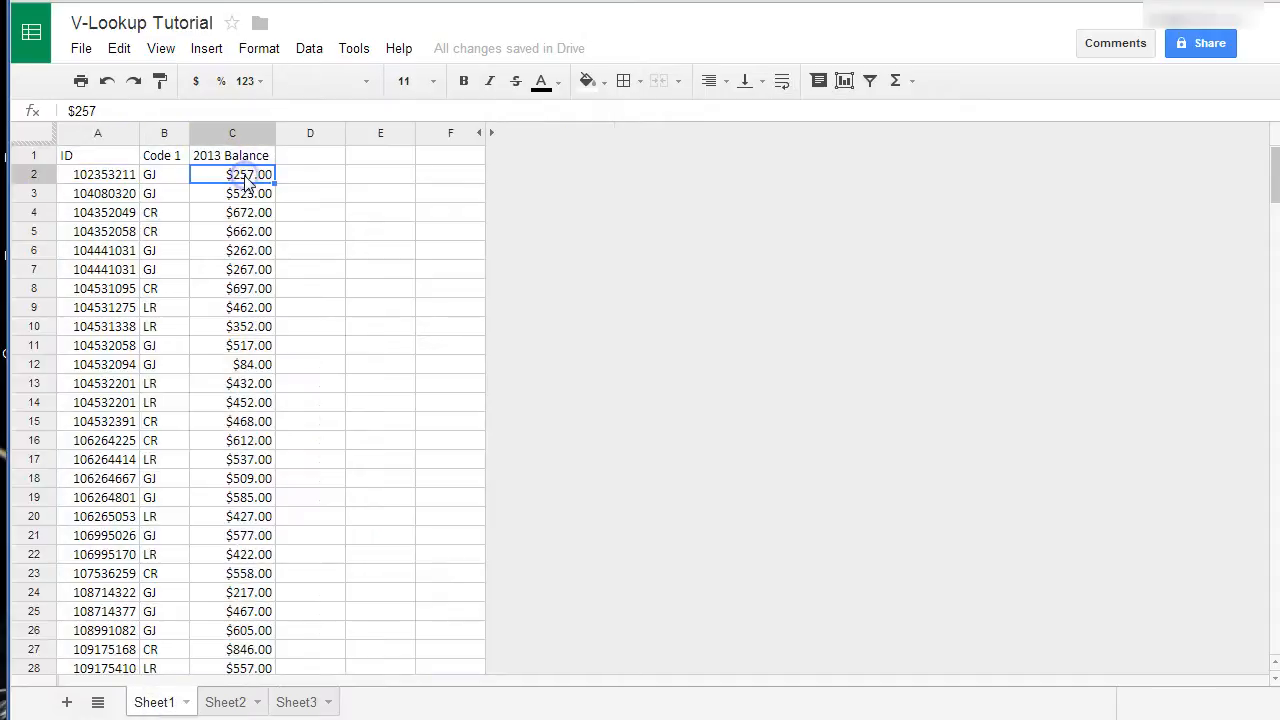
pyautogui.write('00')
pyautogui.click(310, 212)
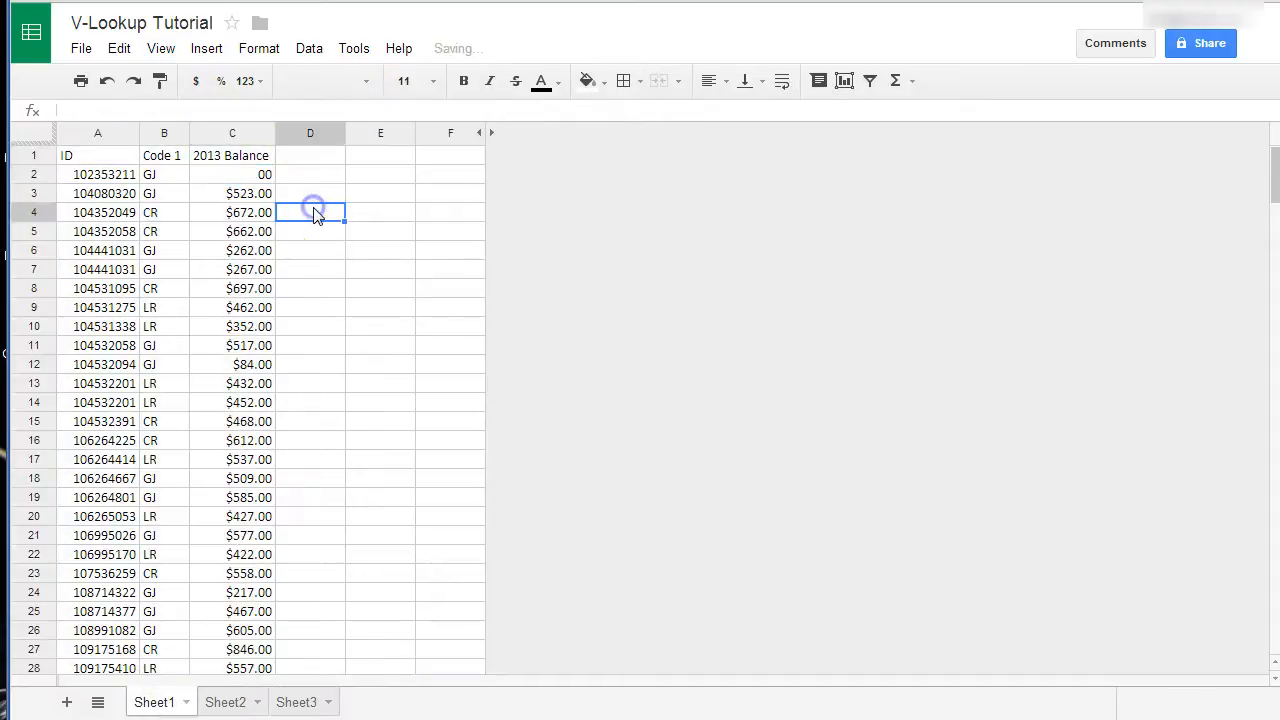
pyautogui.click(236, 703)
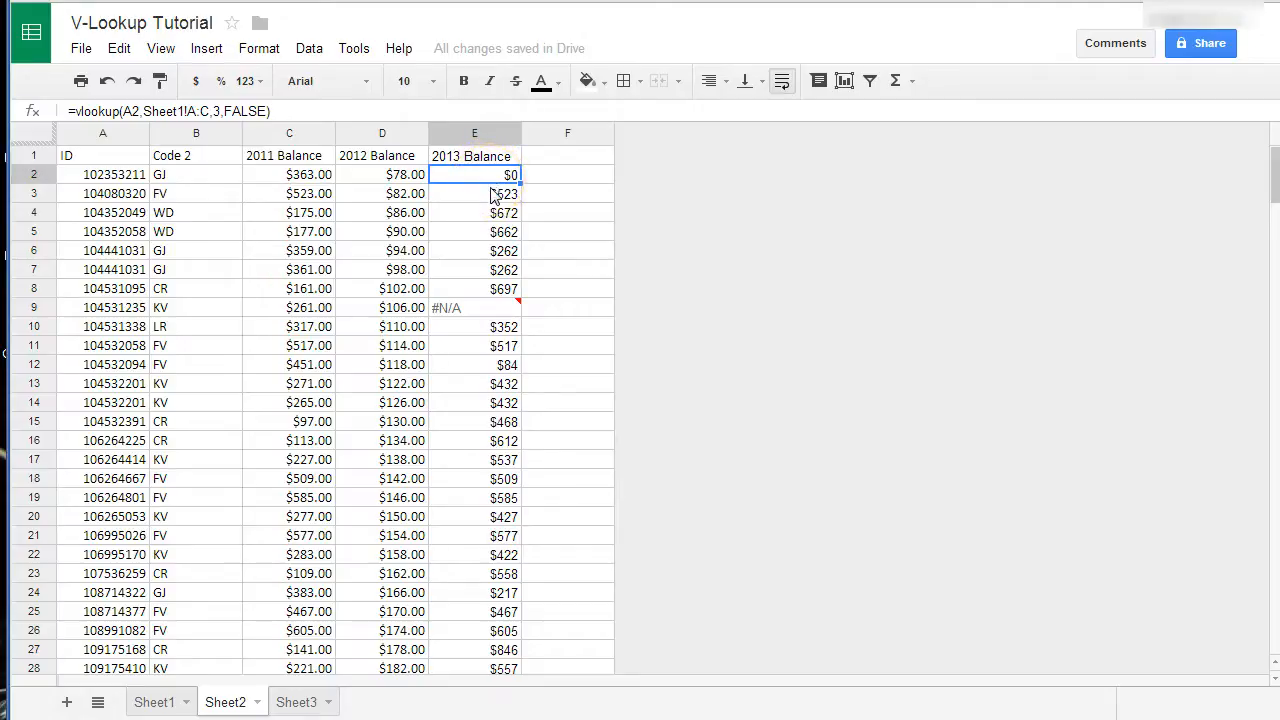
# - Copy the 2013 Balance column E on Sheet2 and paste it over itself as values only
pyautogui.click(470, 133)
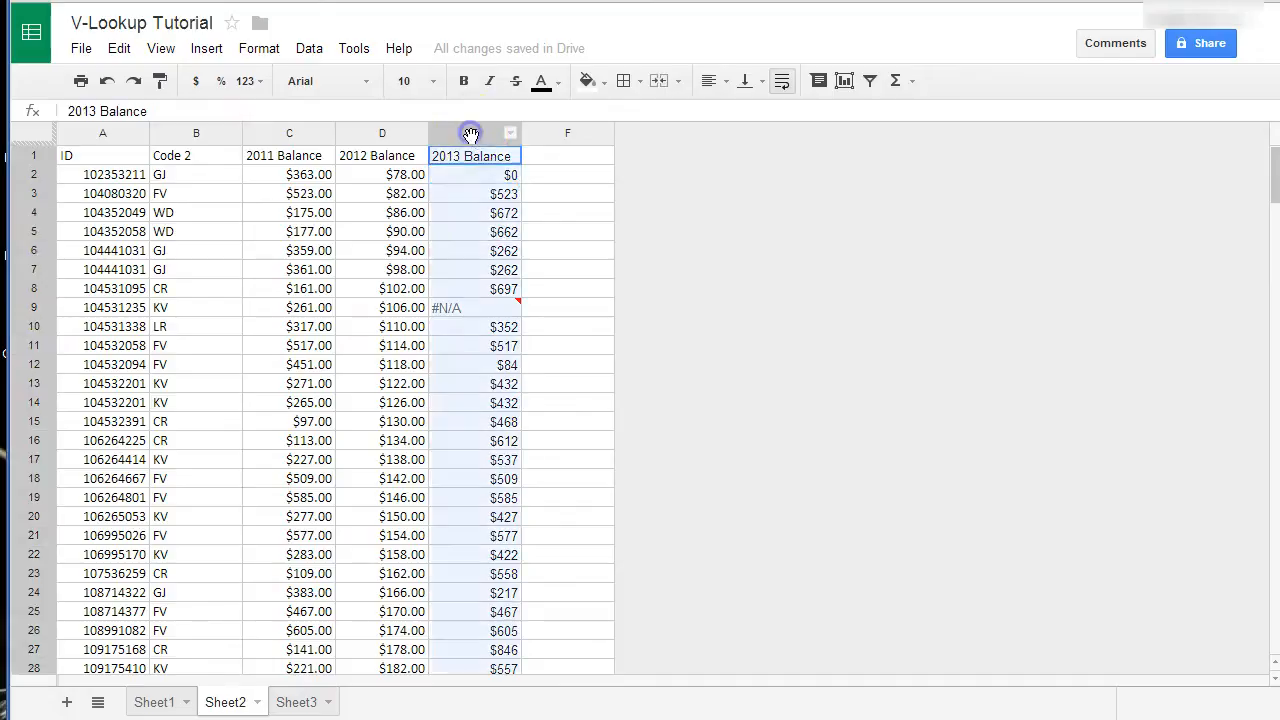
pyautogui.rightClick(471, 131)
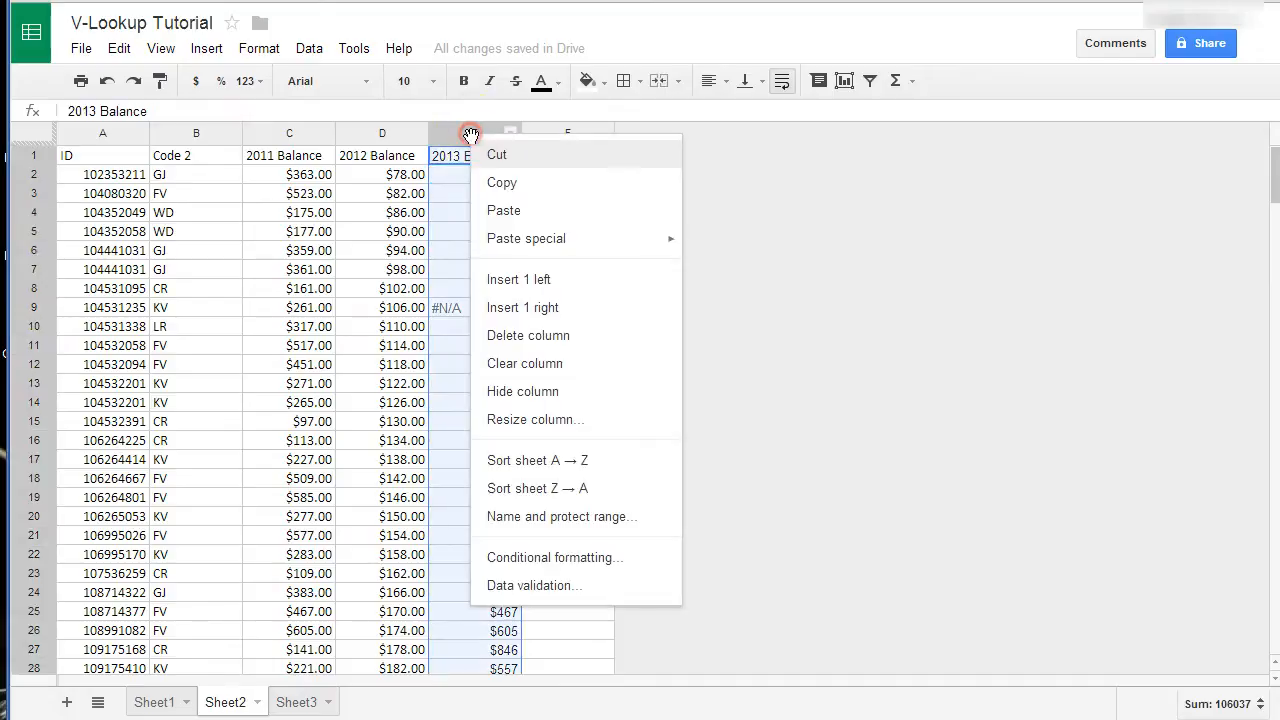
pyautogui.click(512, 186)
pyautogui.rightClick(455, 135)
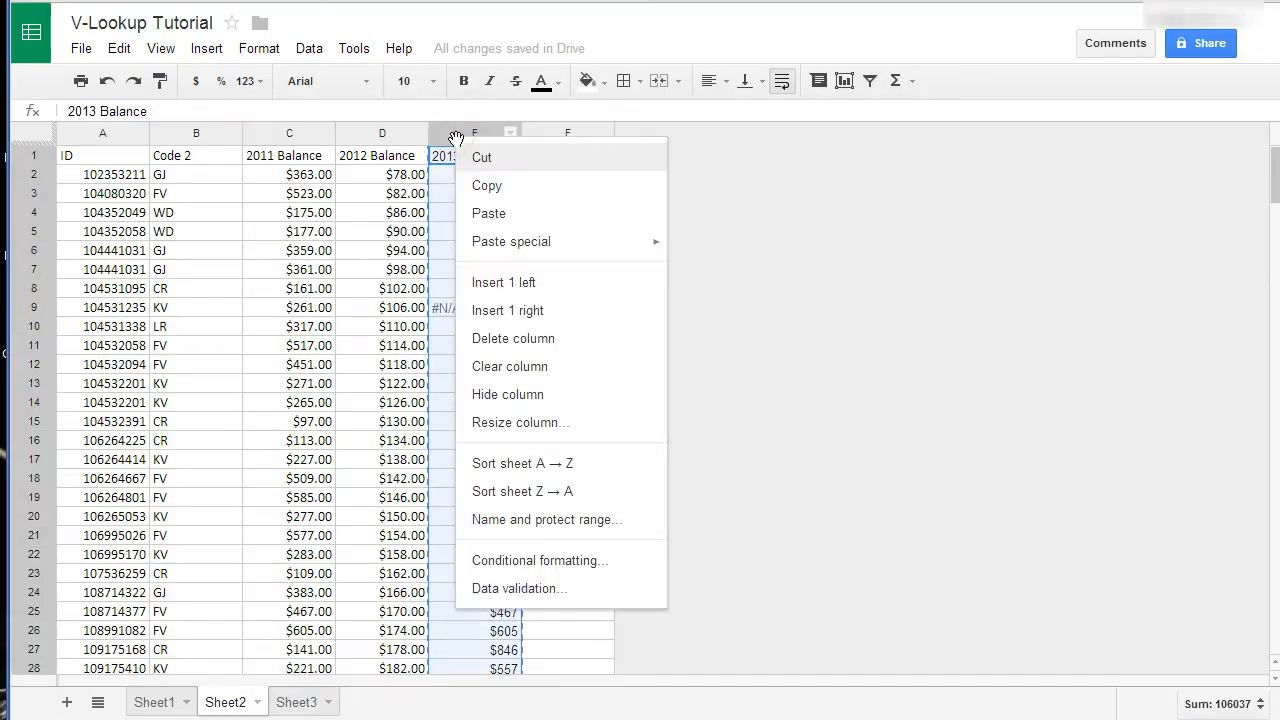
pyautogui.click(449, 138)
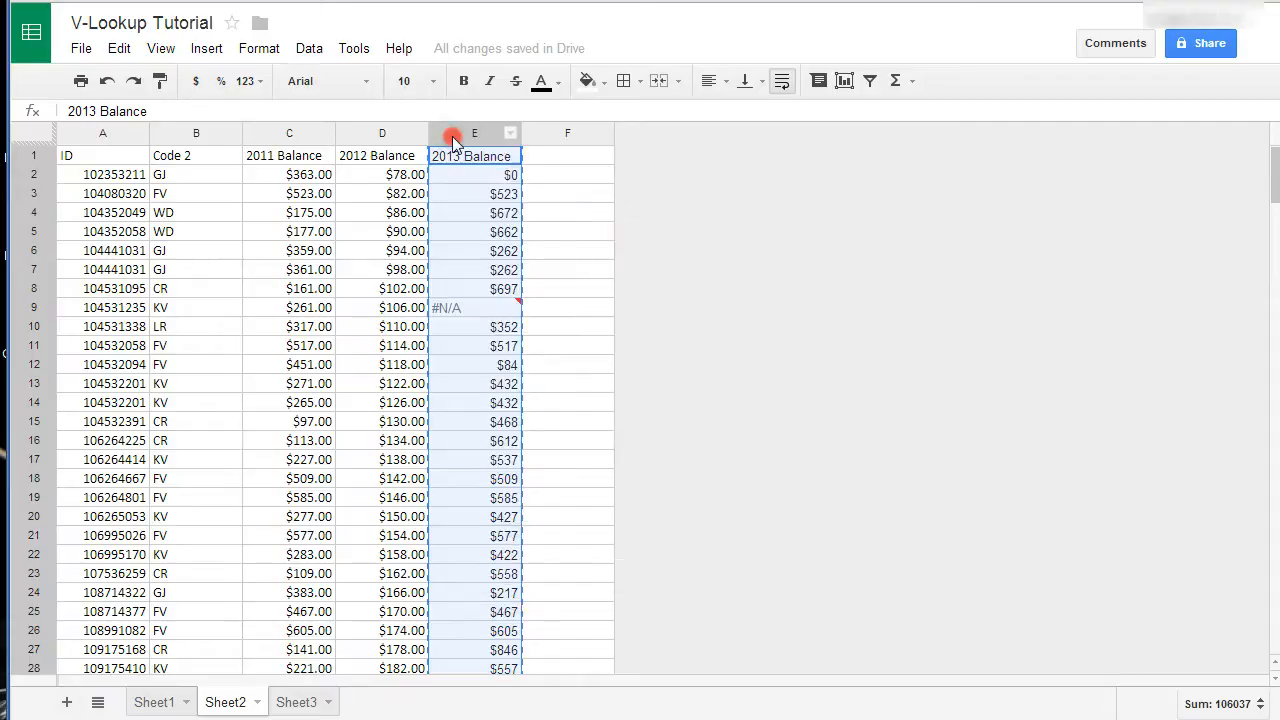
pyautogui.rightClick(453, 140)
pyautogui.click(495, 178)
pyautogui.rightClick(466, 135)
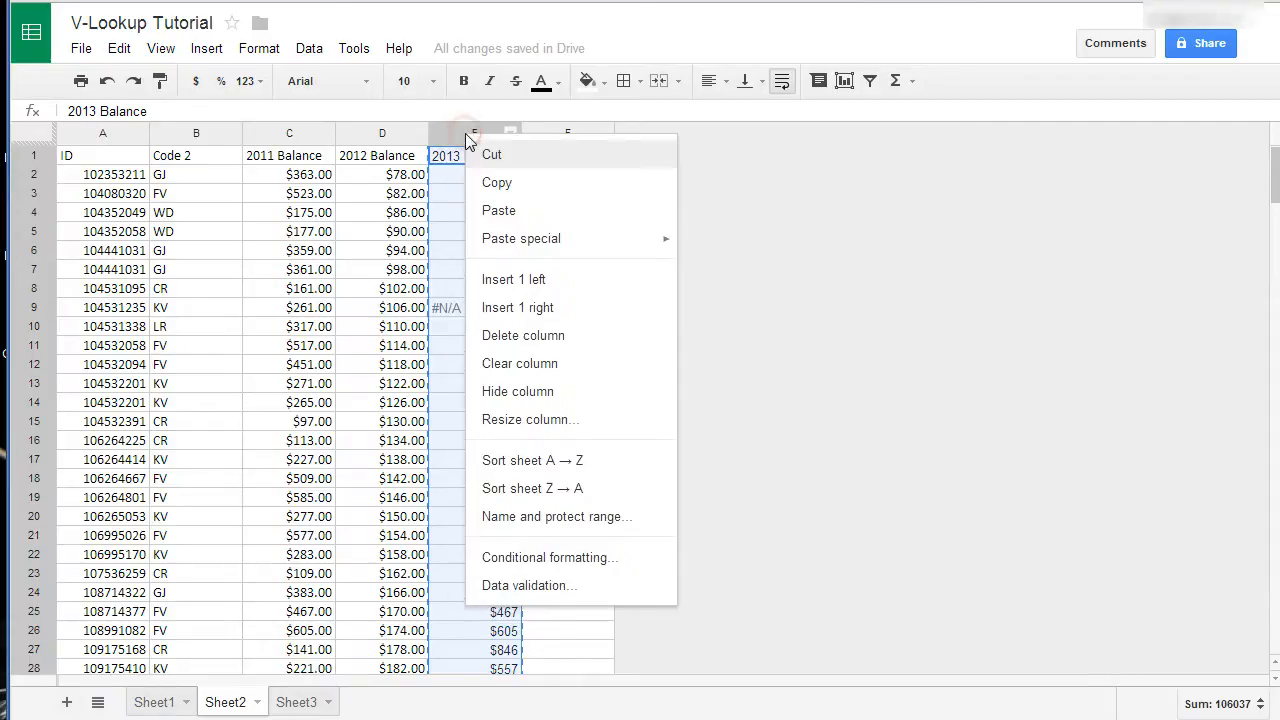
pyautogui.moveTo(527, 243)
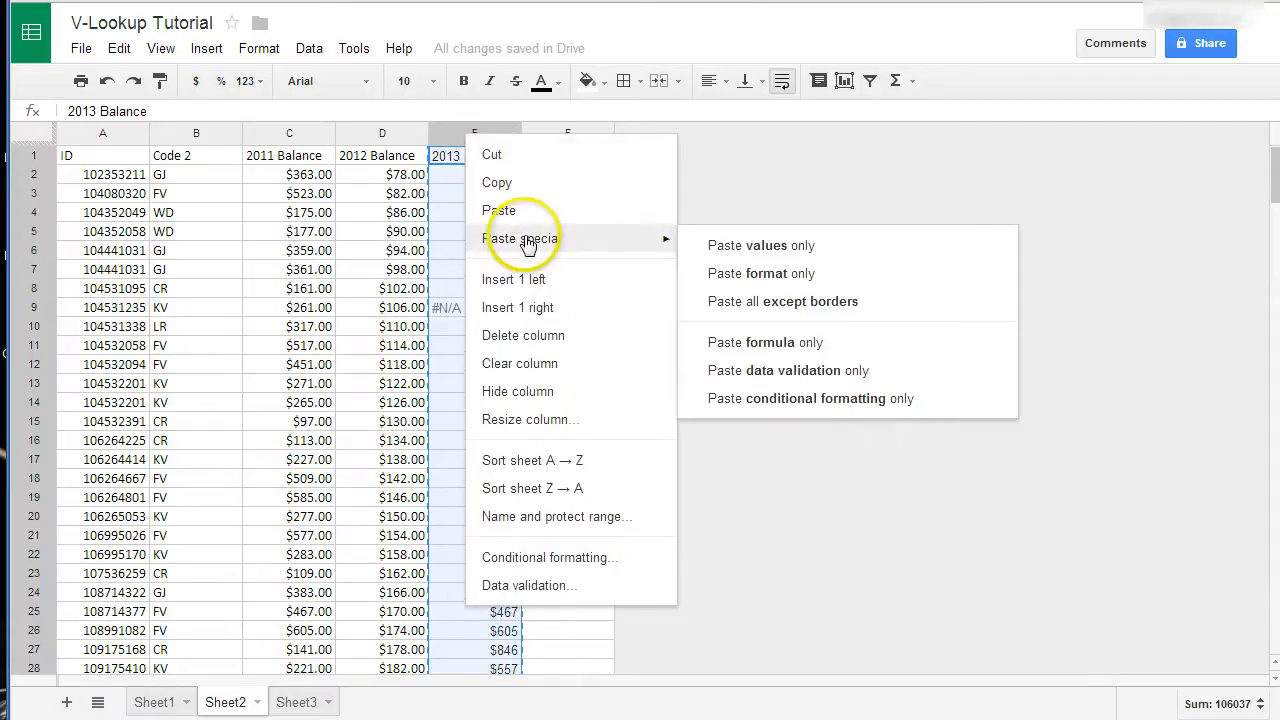
pyautogui.click(758, 247)
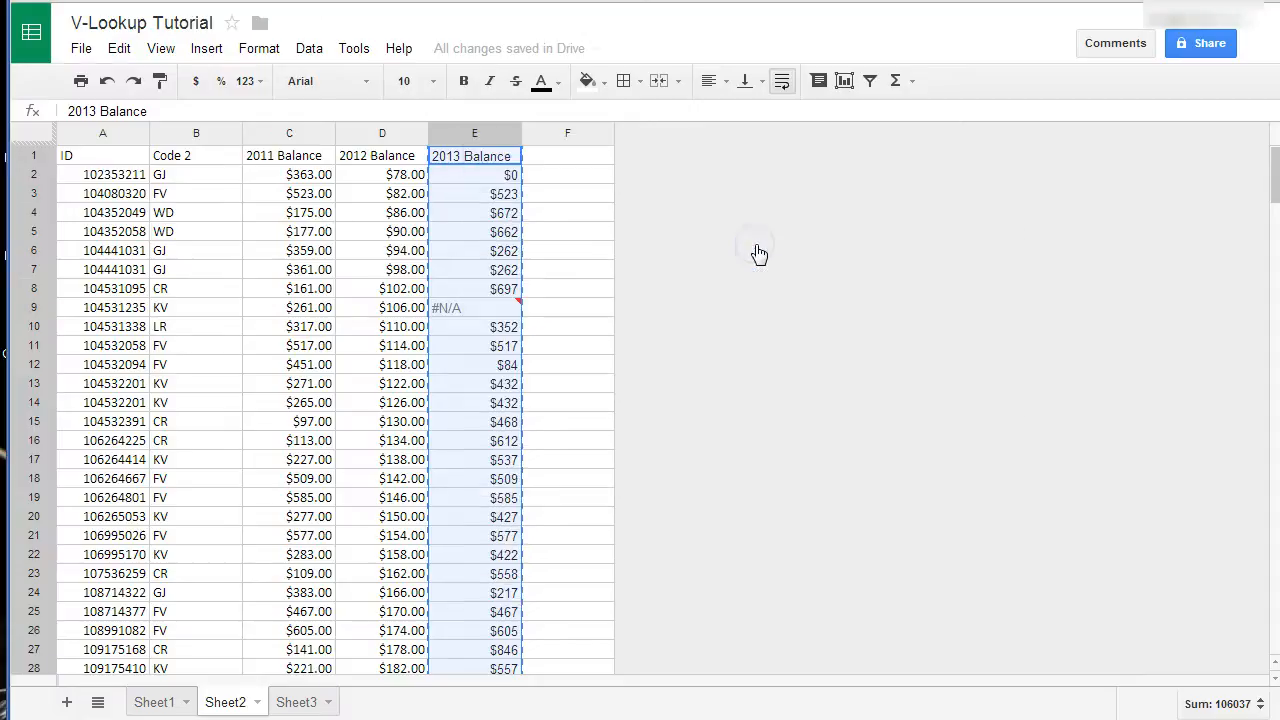
# - Inspect the contents of cells E3 and E4 on Sheet2 to check that they hold plain values instead of formulas
pyautogui.click(498, 196)
pyautogui.click(500, 215)
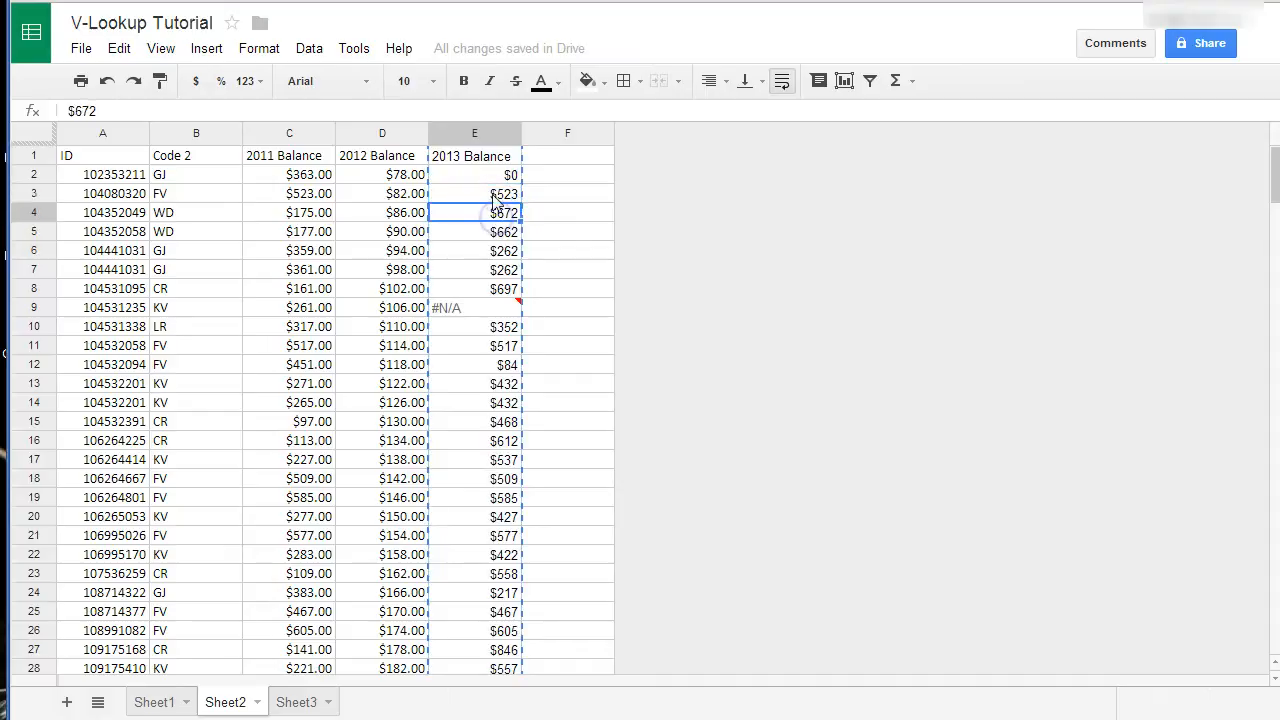
pyautogui.click(500, 194)
pyautogui.moveTo(127, 113); pyautogui.dragTo(34, 107)
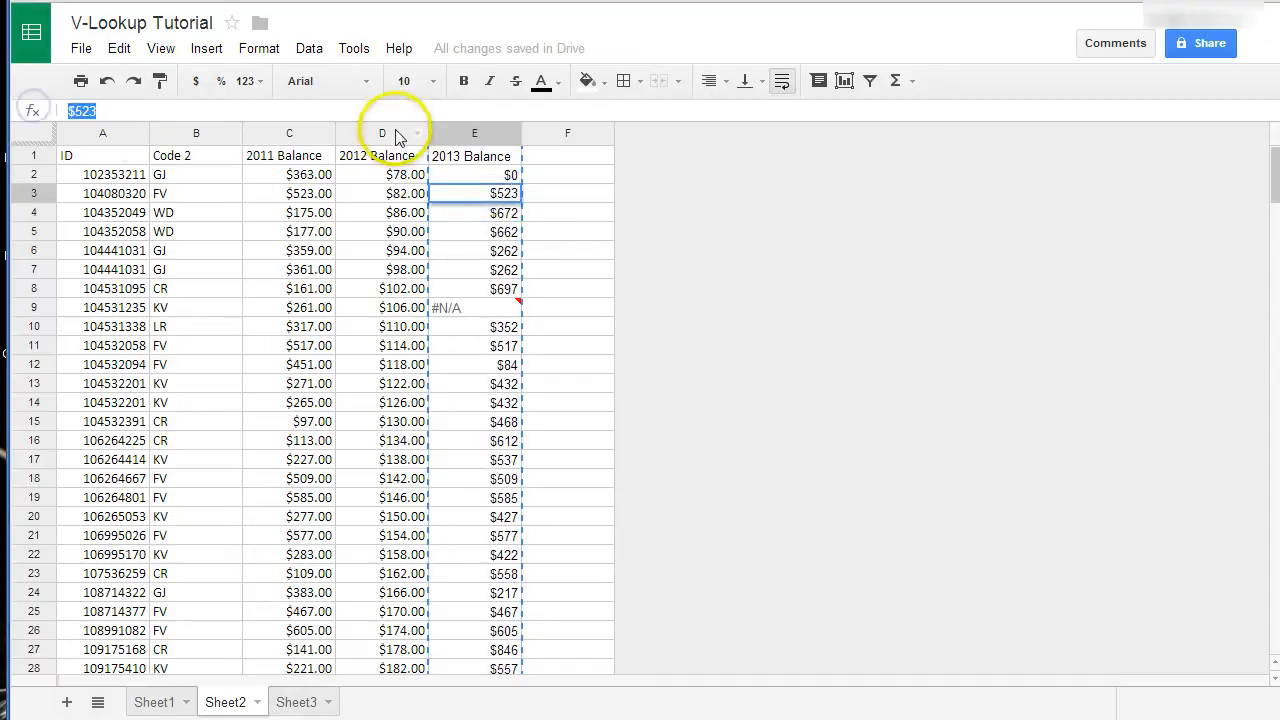
pyautogui.click(492, 194)
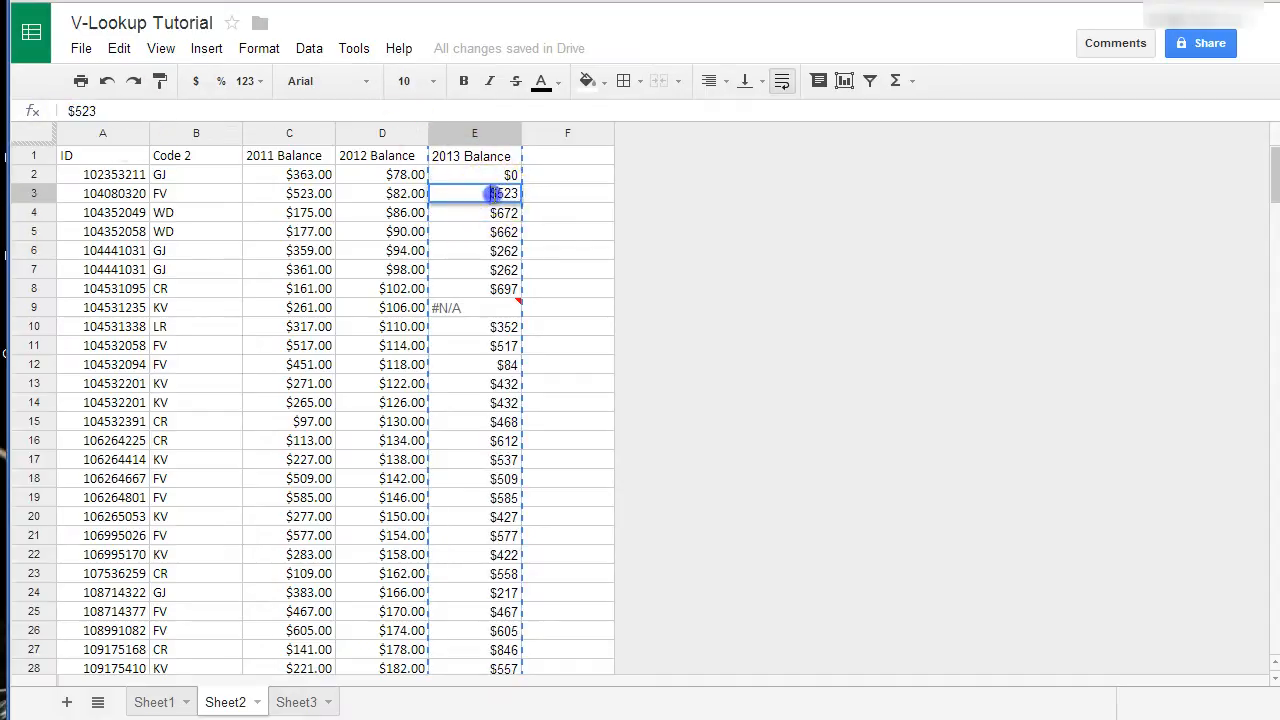
# - Set Sheet1 cell C3 to 00 and compare it with cell E3 in Sheet2's values-only column
pyautogui.click(145, 703)
pyautogui.click(257, 197)
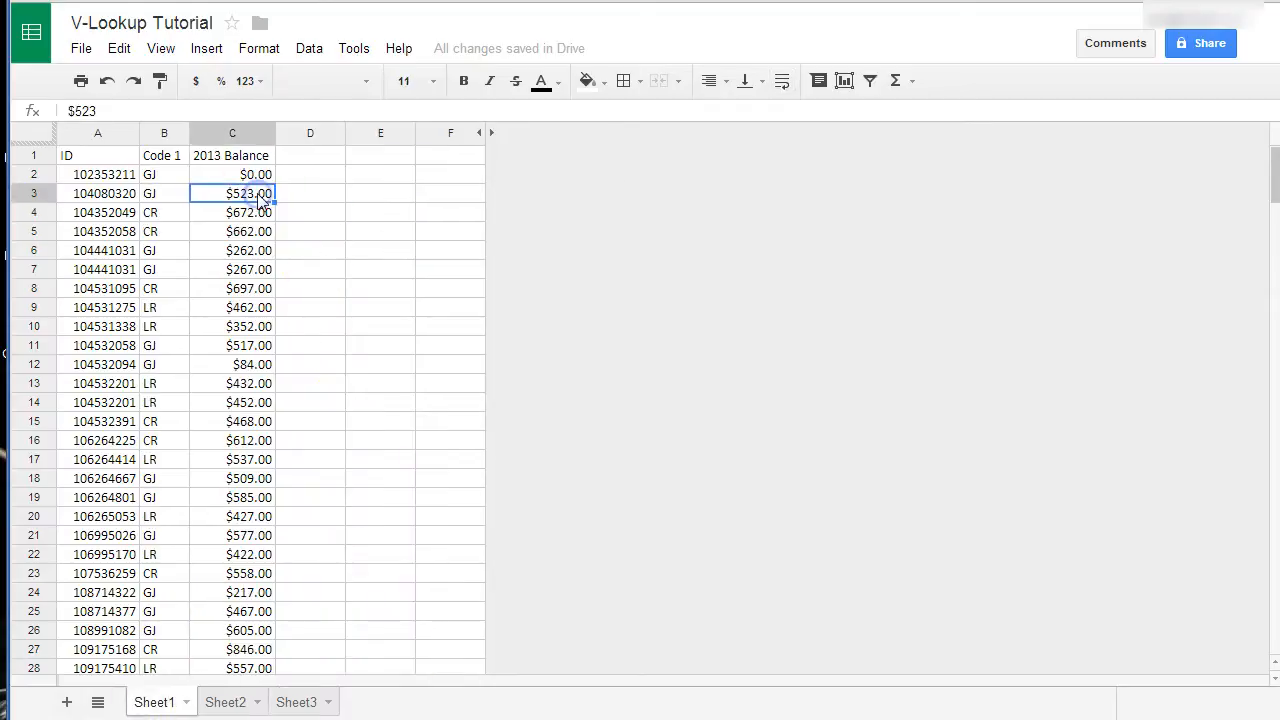
pyautogui.write('00')
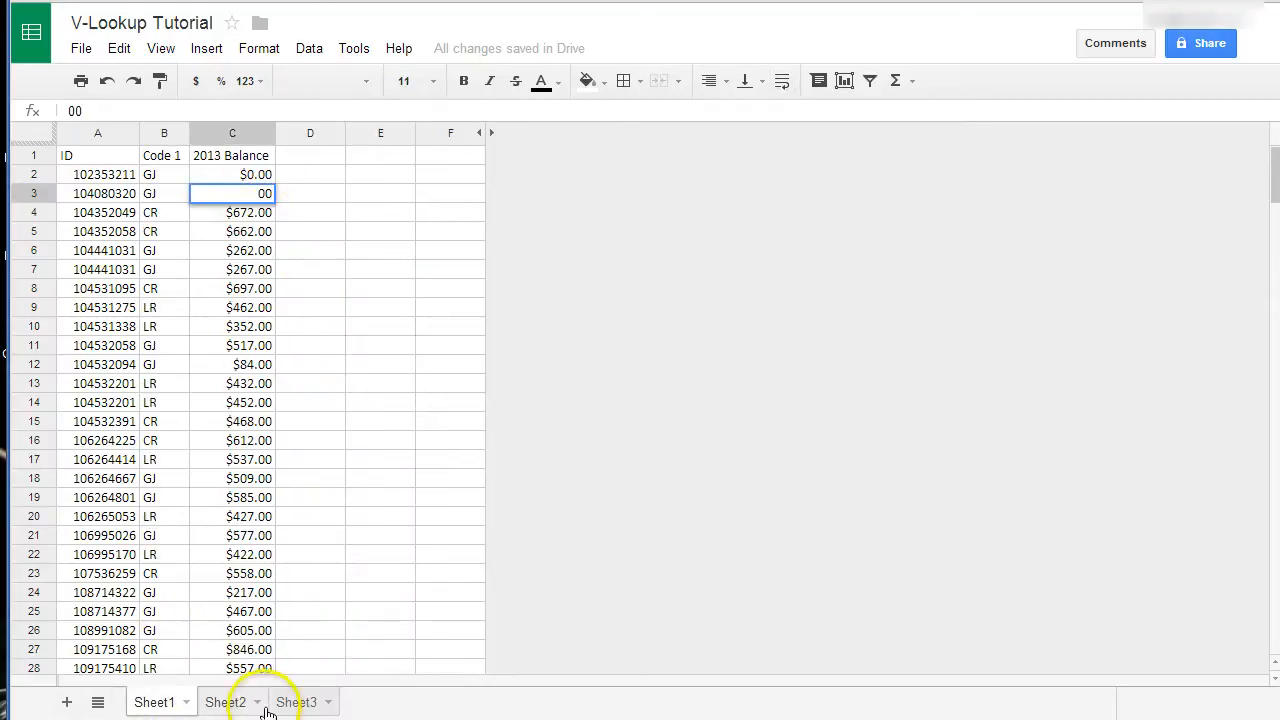
pyautogui.click(228, 703)
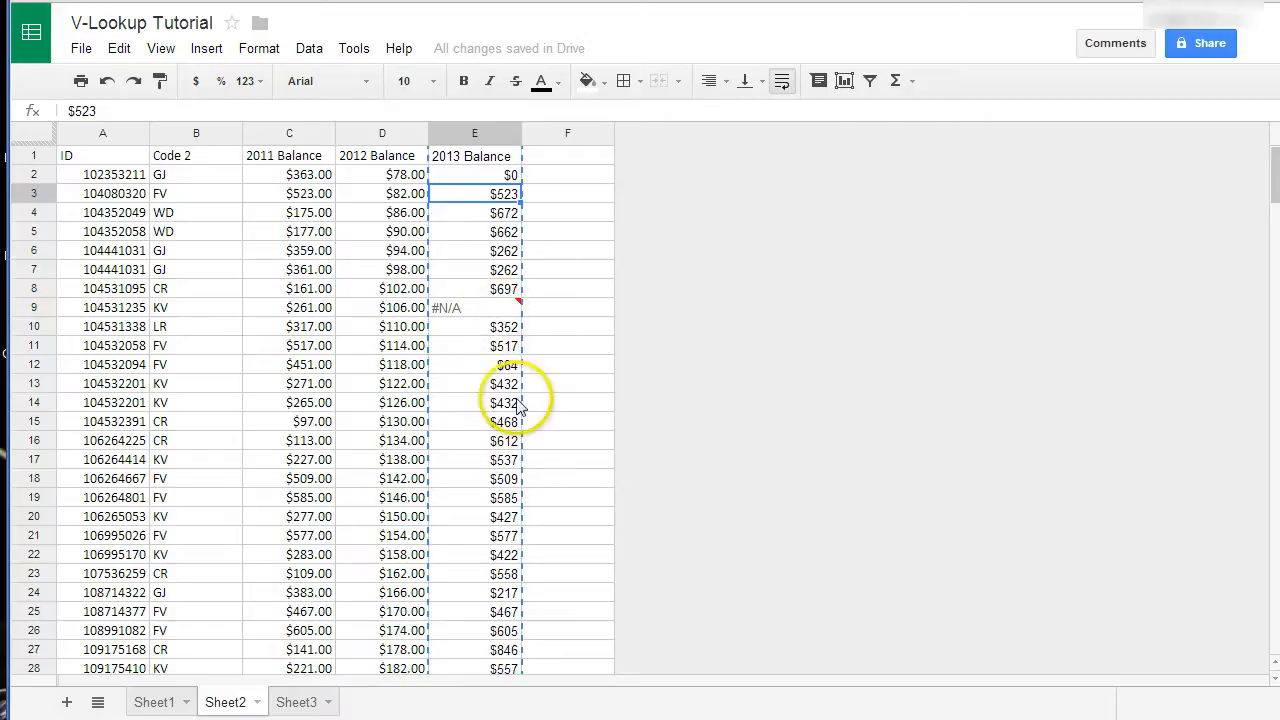
pyautogui.click(156, 702)
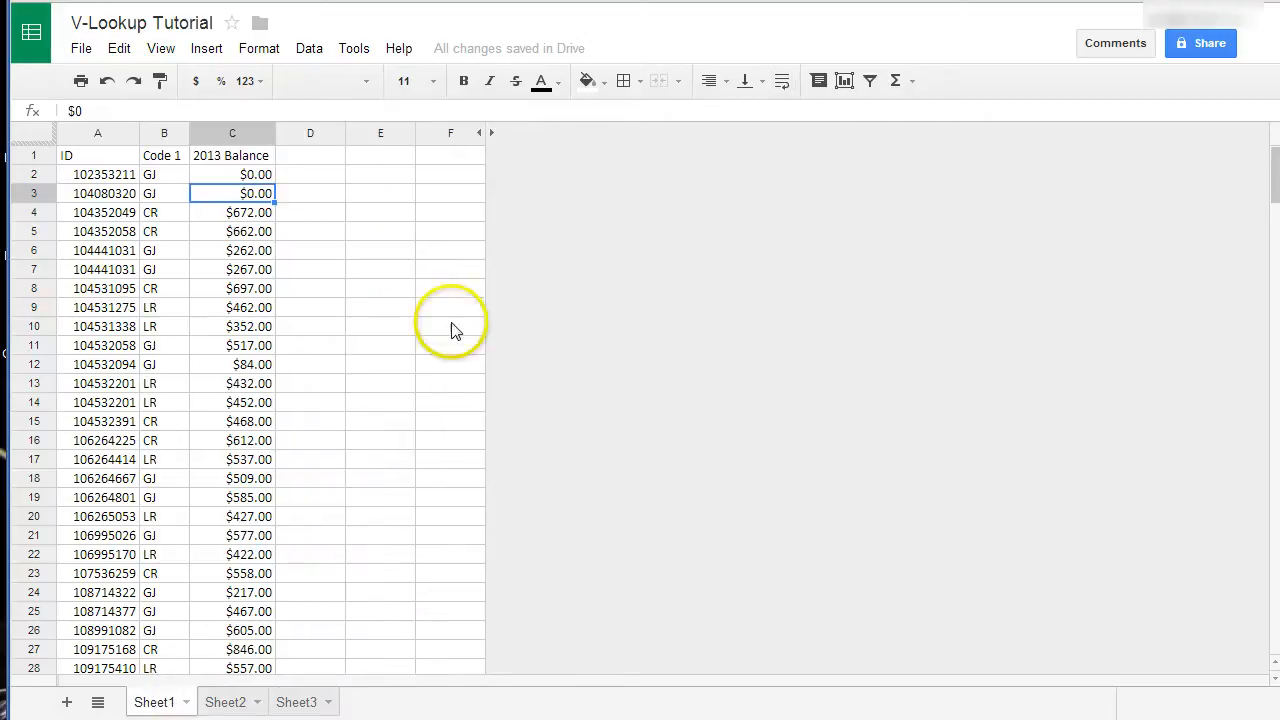
pyautogui.click(228, 702)
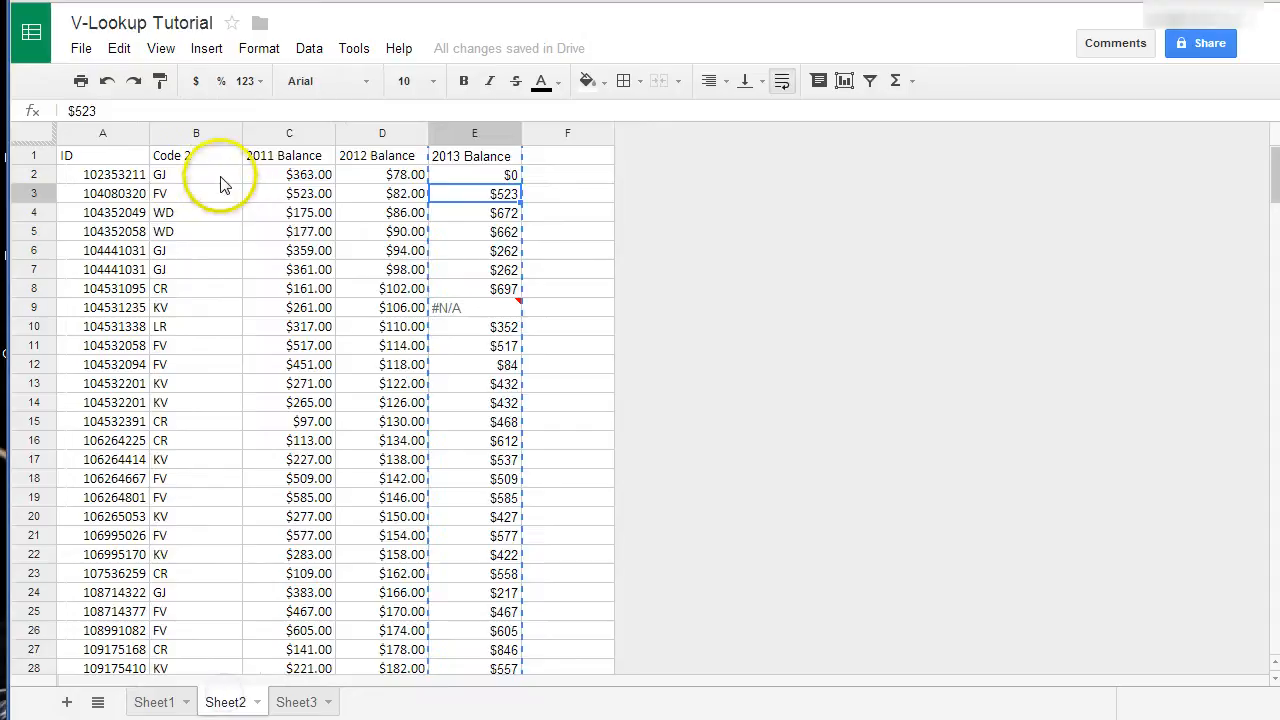
pyautogui.click(157, 703)
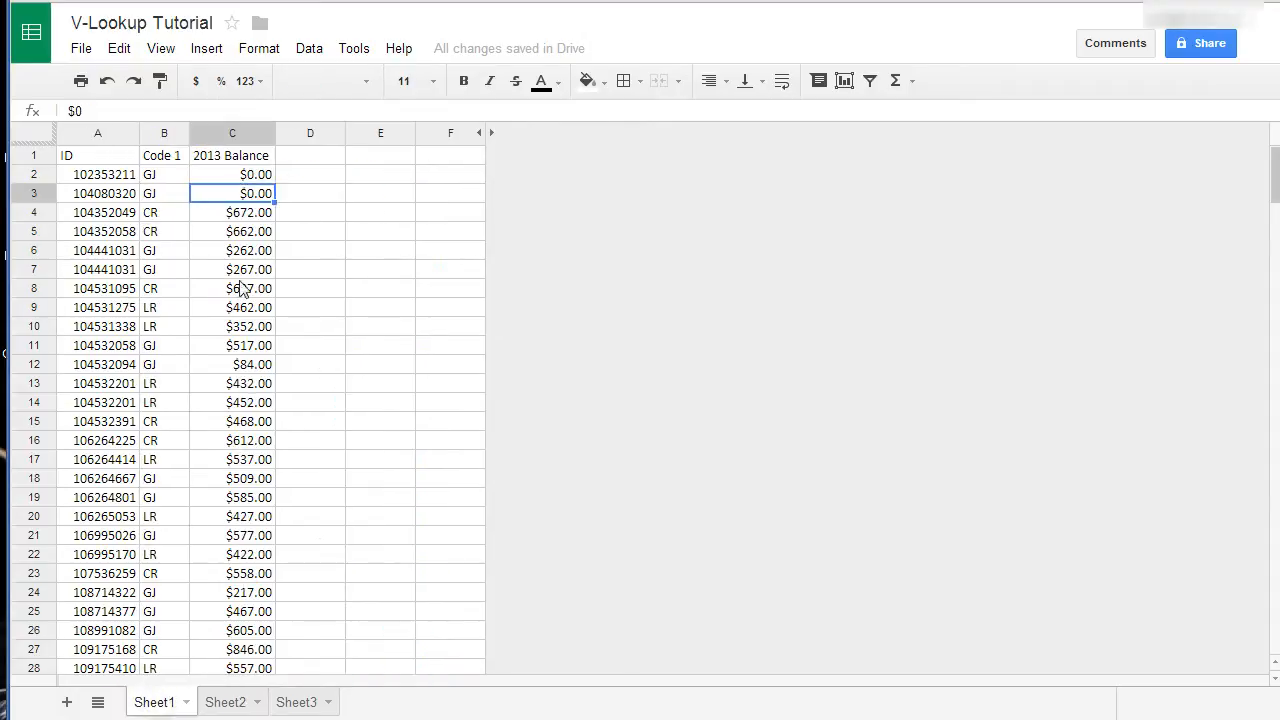
# - Add the header "Code 2" in cell D1 of Sheet1
pyautogui.click(305, 180)
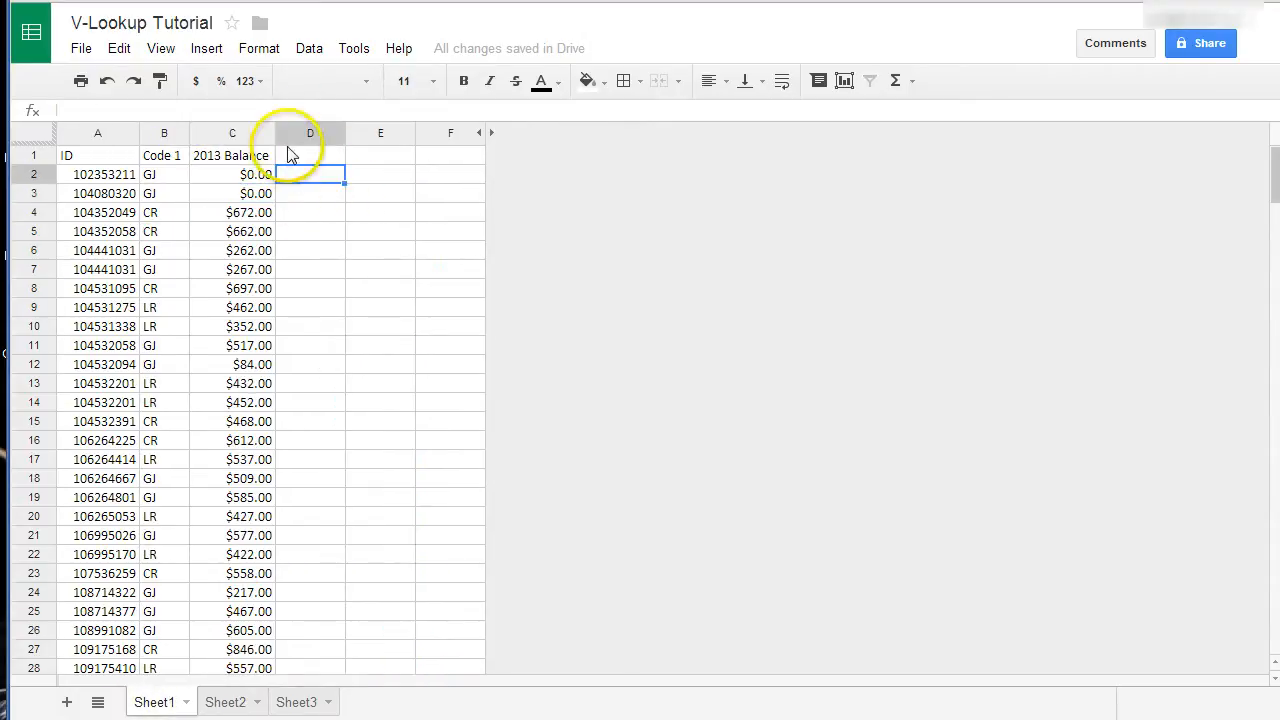
pyautogui.doubleClick(296, 155)
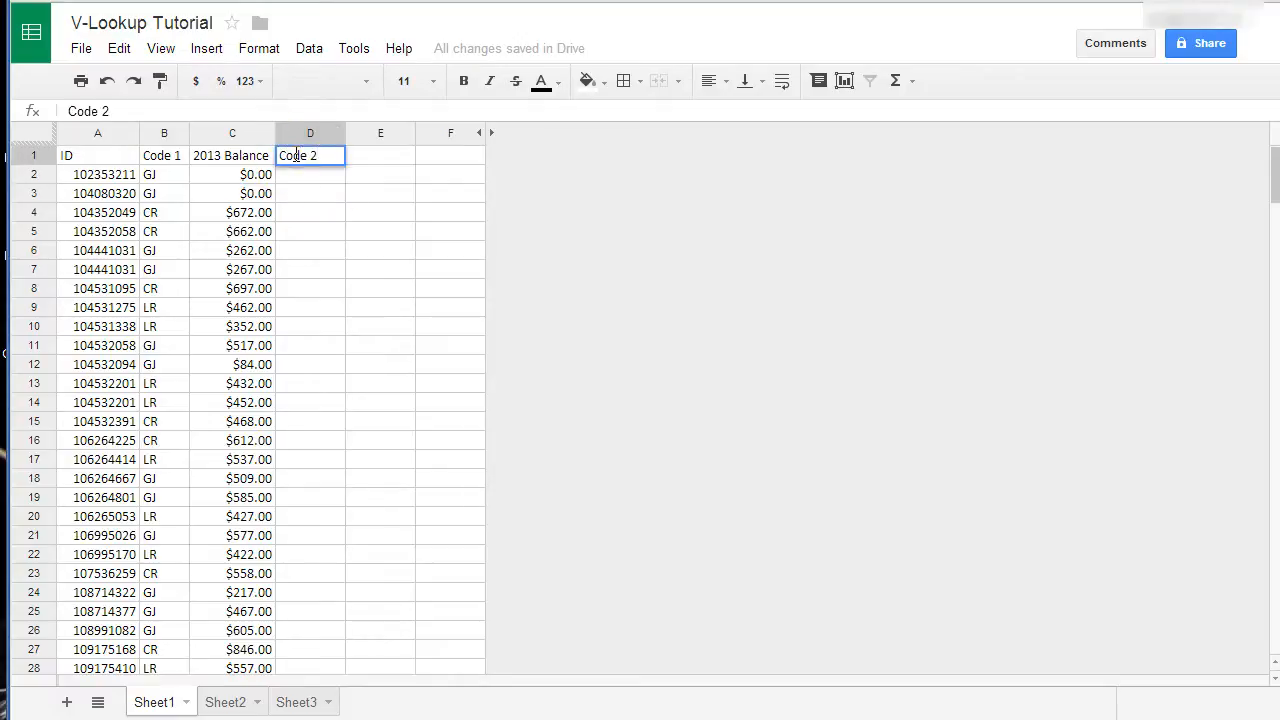
pyautogui.click(323, 174)
pyautogui.hotkey('ctrl', 'shift', 'Down')
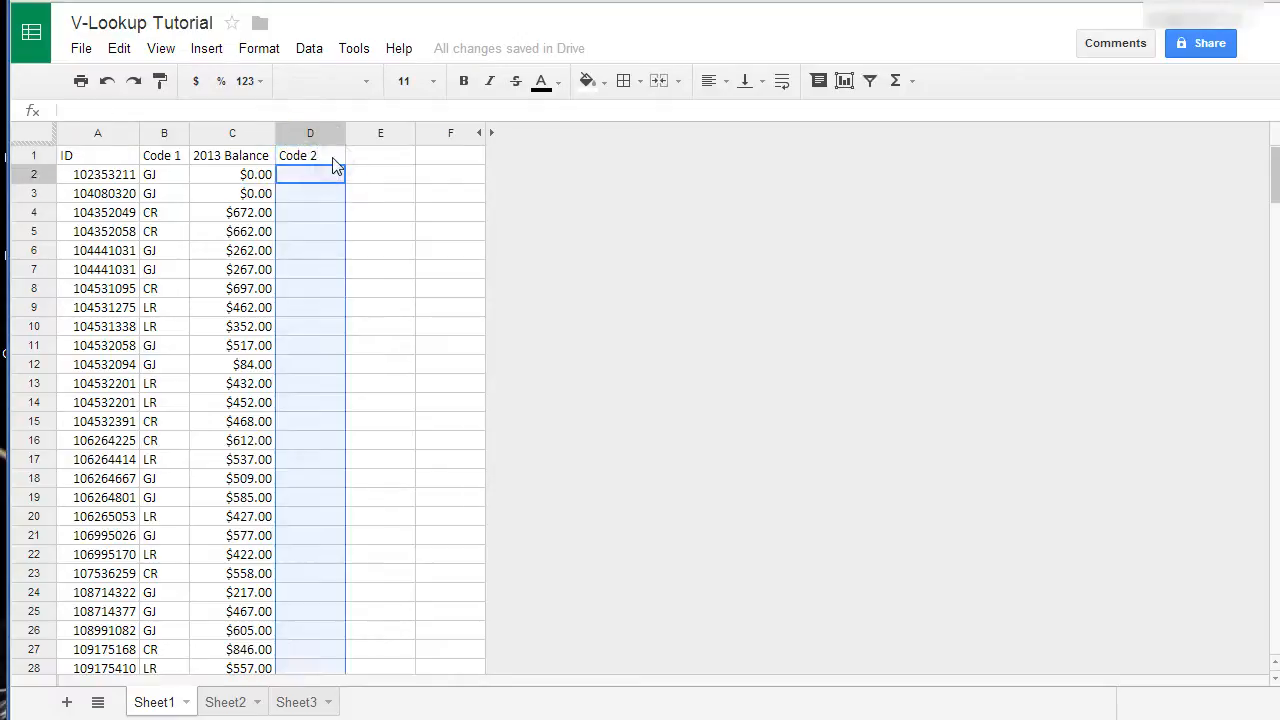
pyautogui.click(332, 158)
# - Insert two blank columns before the ID column on Sheet2
pyautogui.click(222, 700)
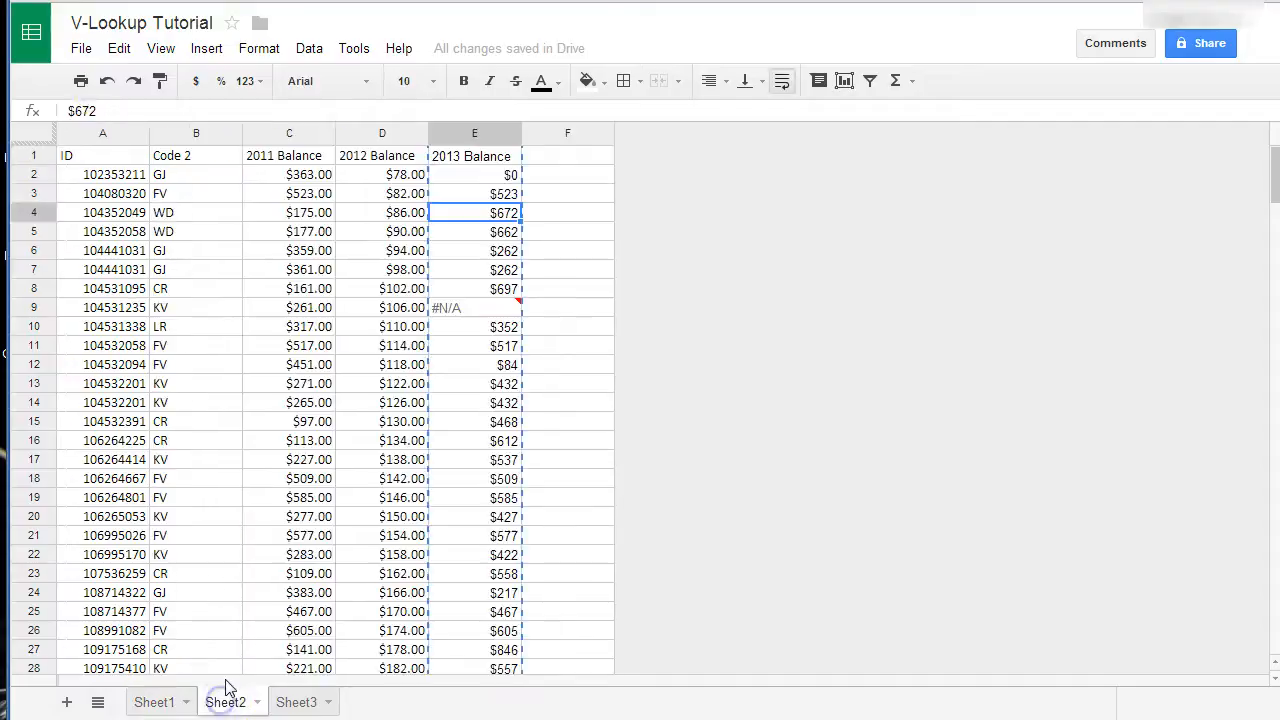
pyautogui.click(96, 134)
pyautogui.rightClick(96, 134)
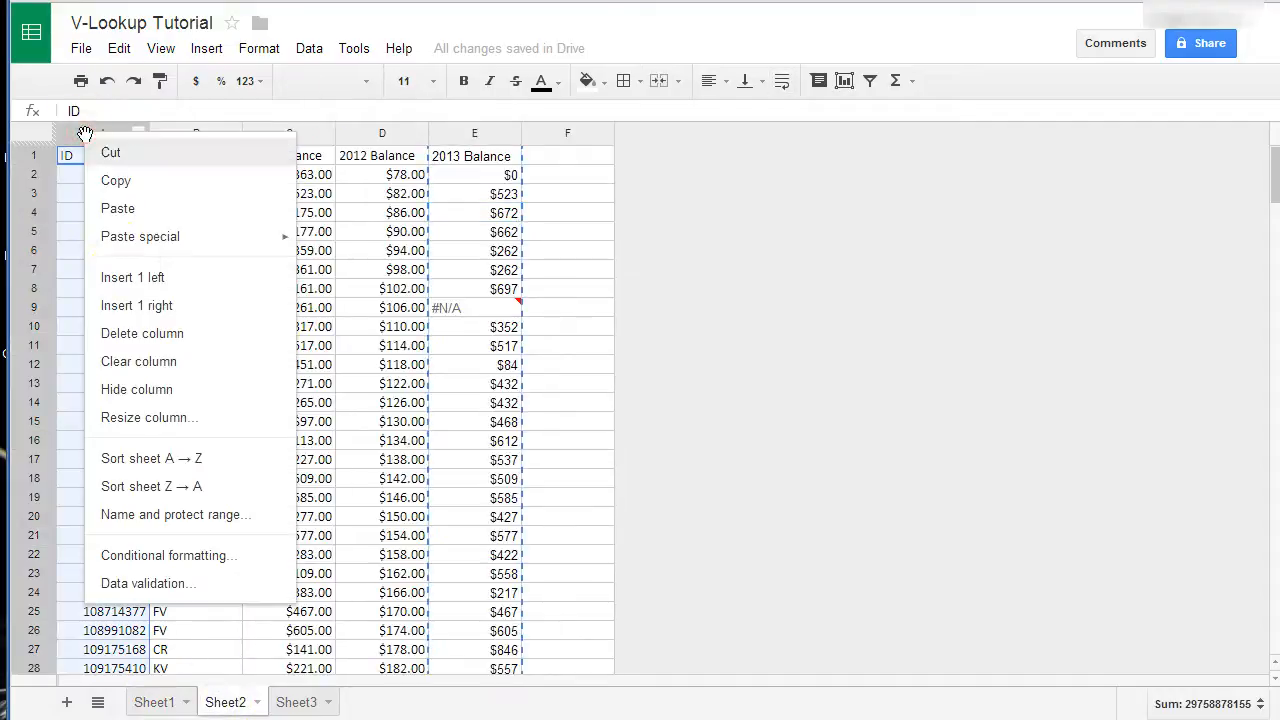
pyautogui.click(126, 277)
pyautogui.click(127, 131)
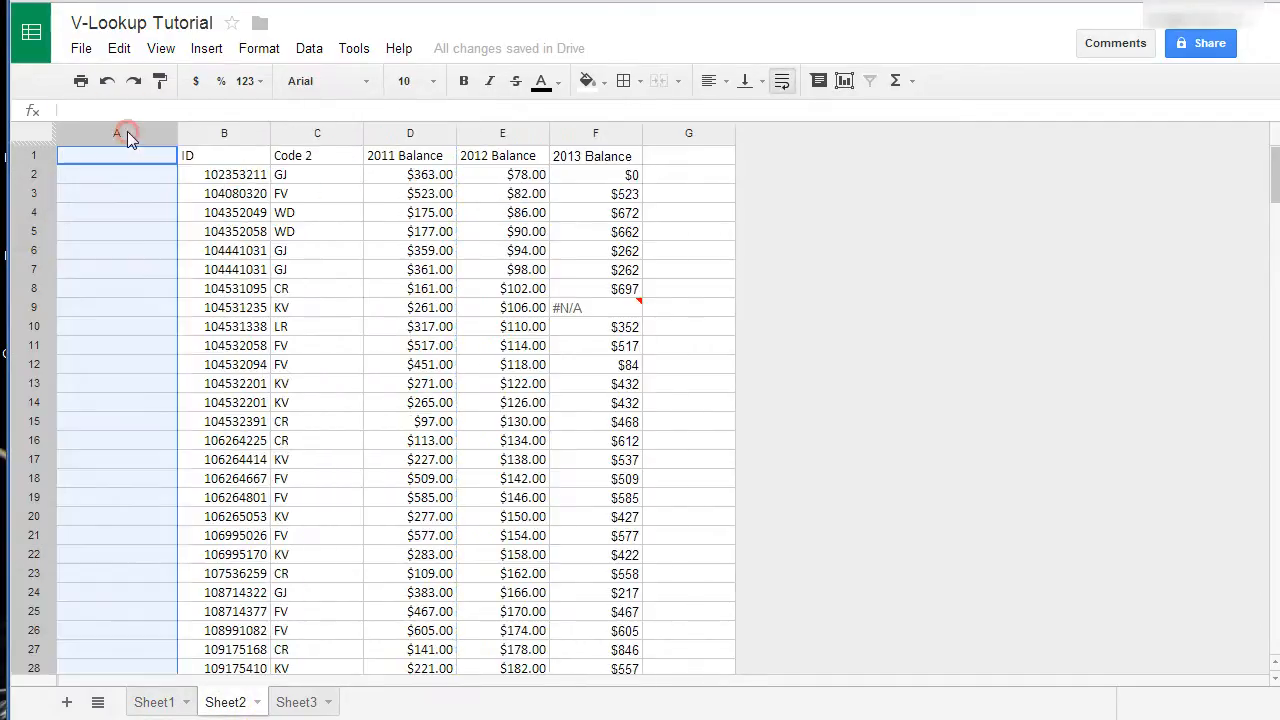
pyautogui.rightClick(127, 131)
pyautogui.click(163, 277)
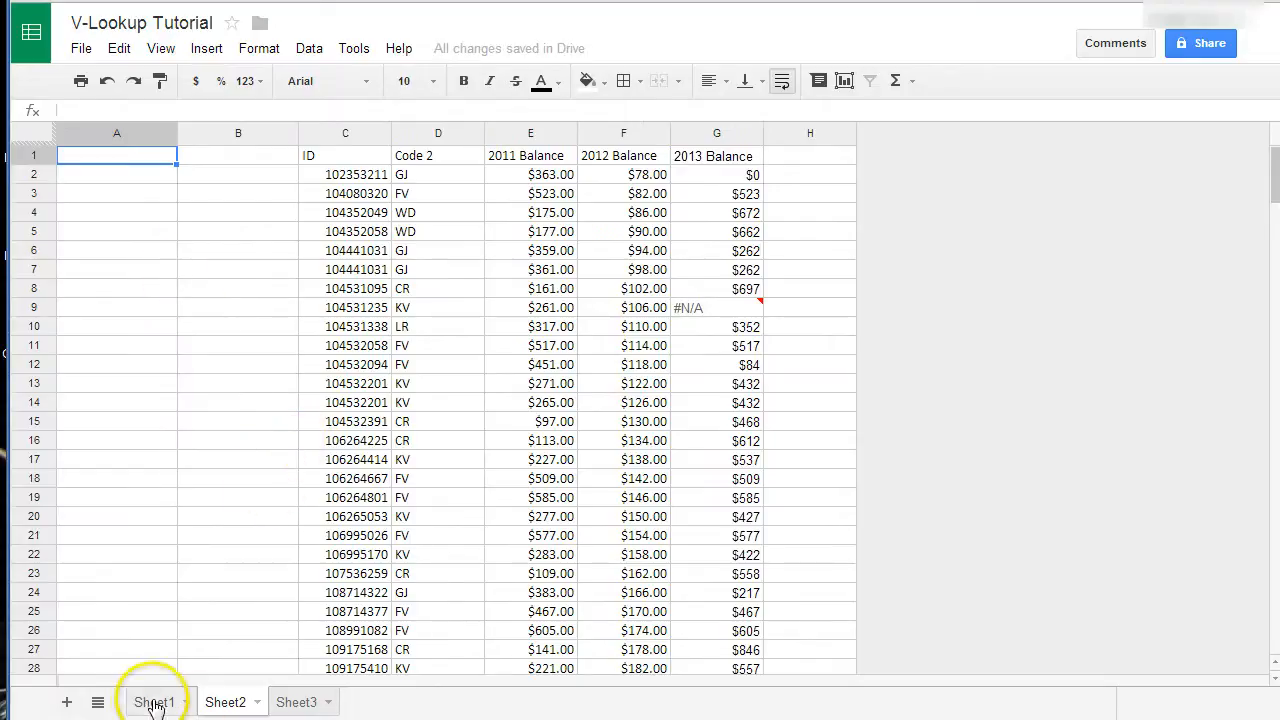
# - Enter the formula =vlookup(A2,Sheet2!C:D,2,FALSE) in cell D2 of Sheet1 to look up Code 2 by ID
pyautogui.click(155, 703)
pyautogui.click(308, 176)
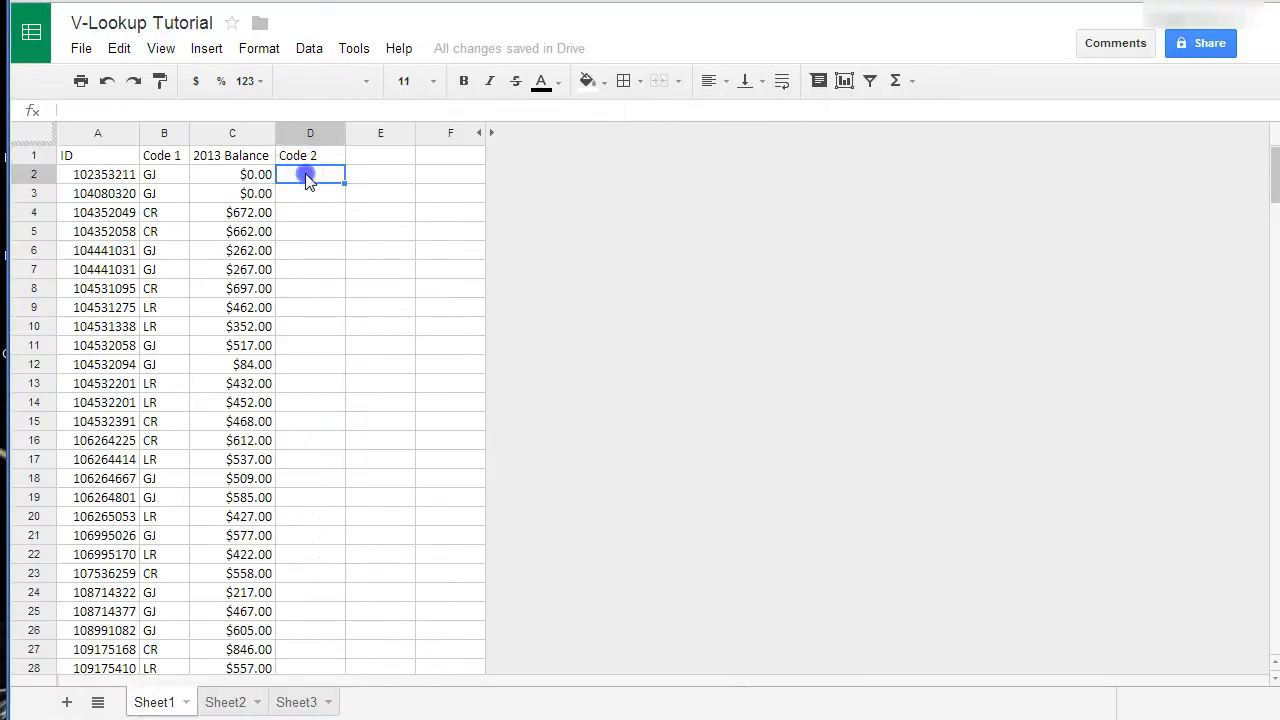
pyautogui.write('=')
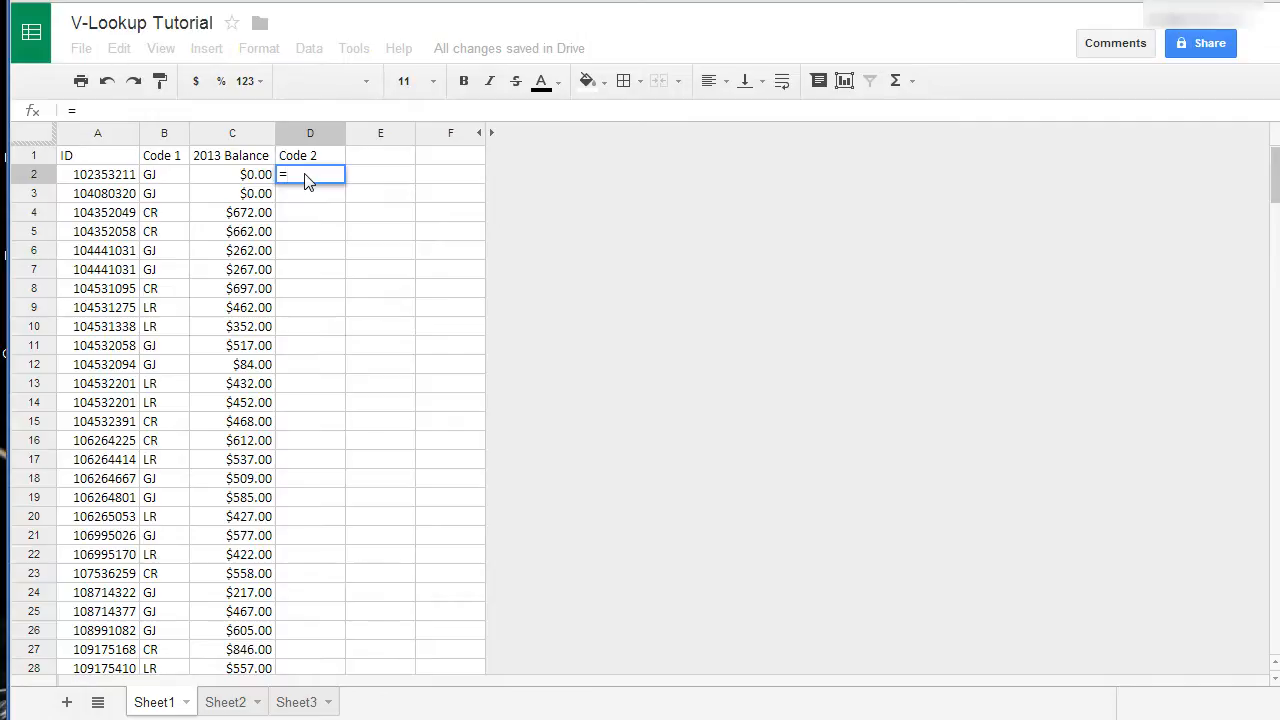
pyautogui.write('vlookup')
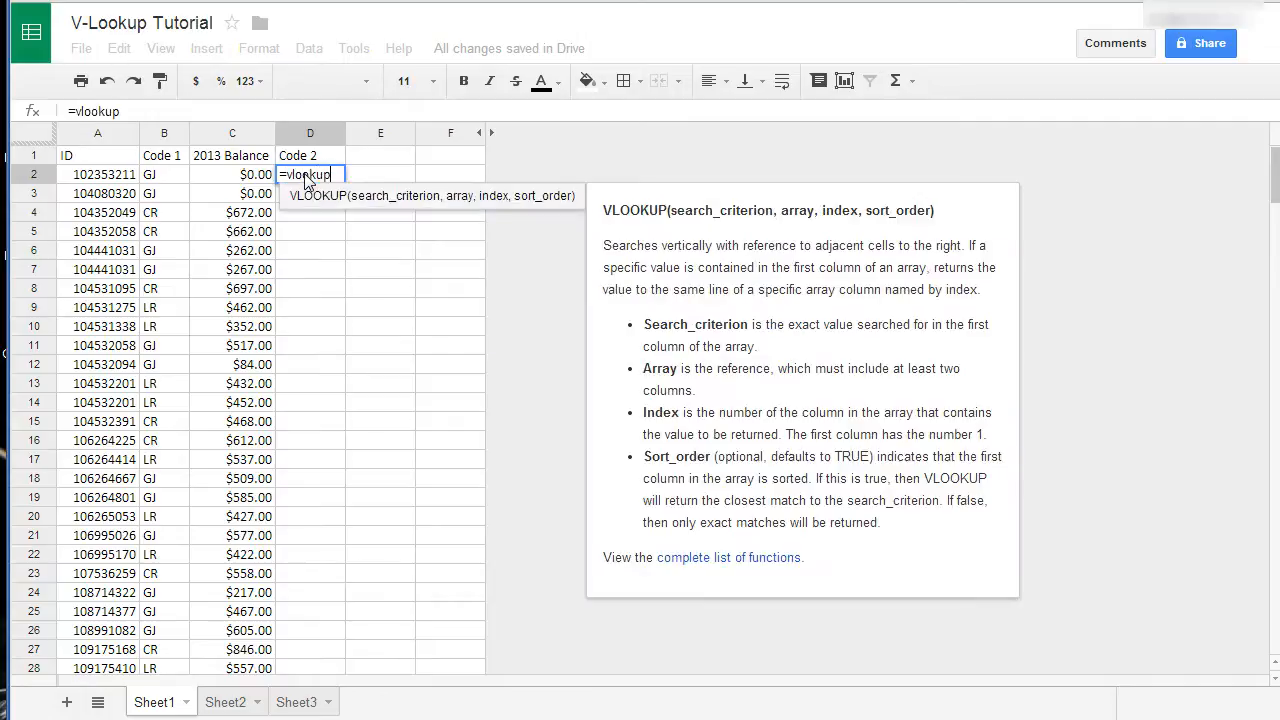
pyautogui.write('(')
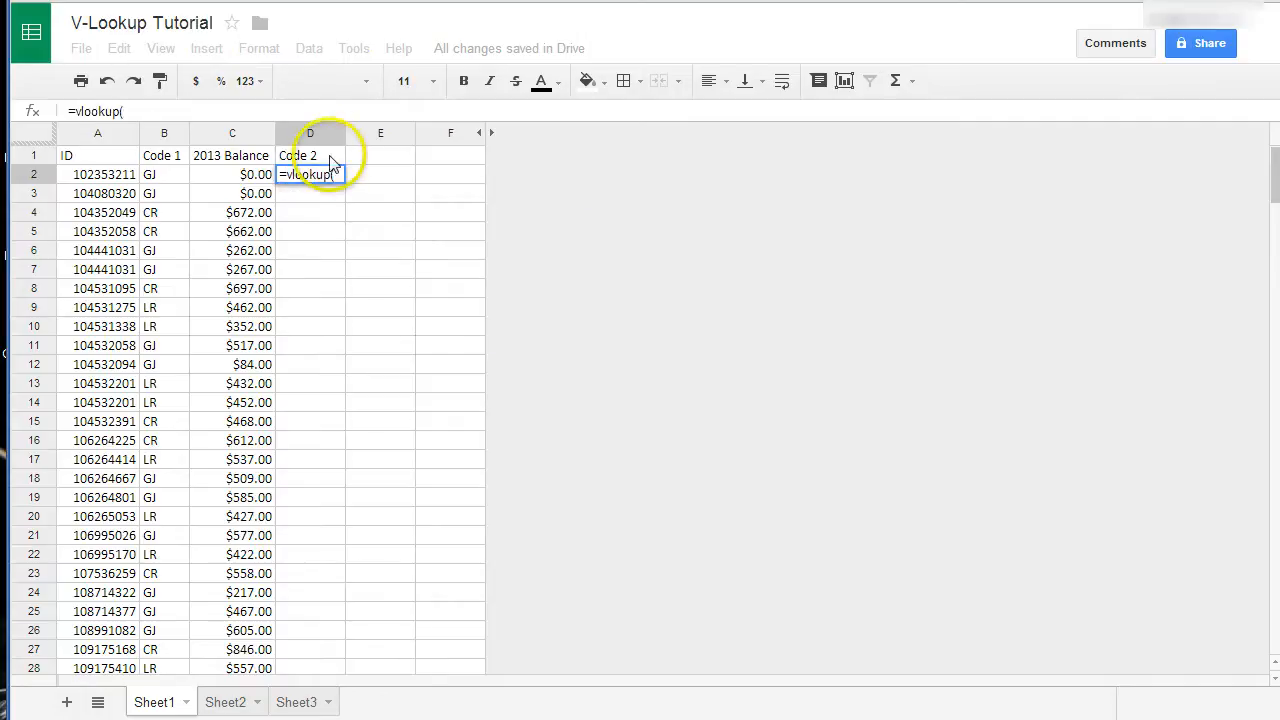
pyautogui.click(96, 177)
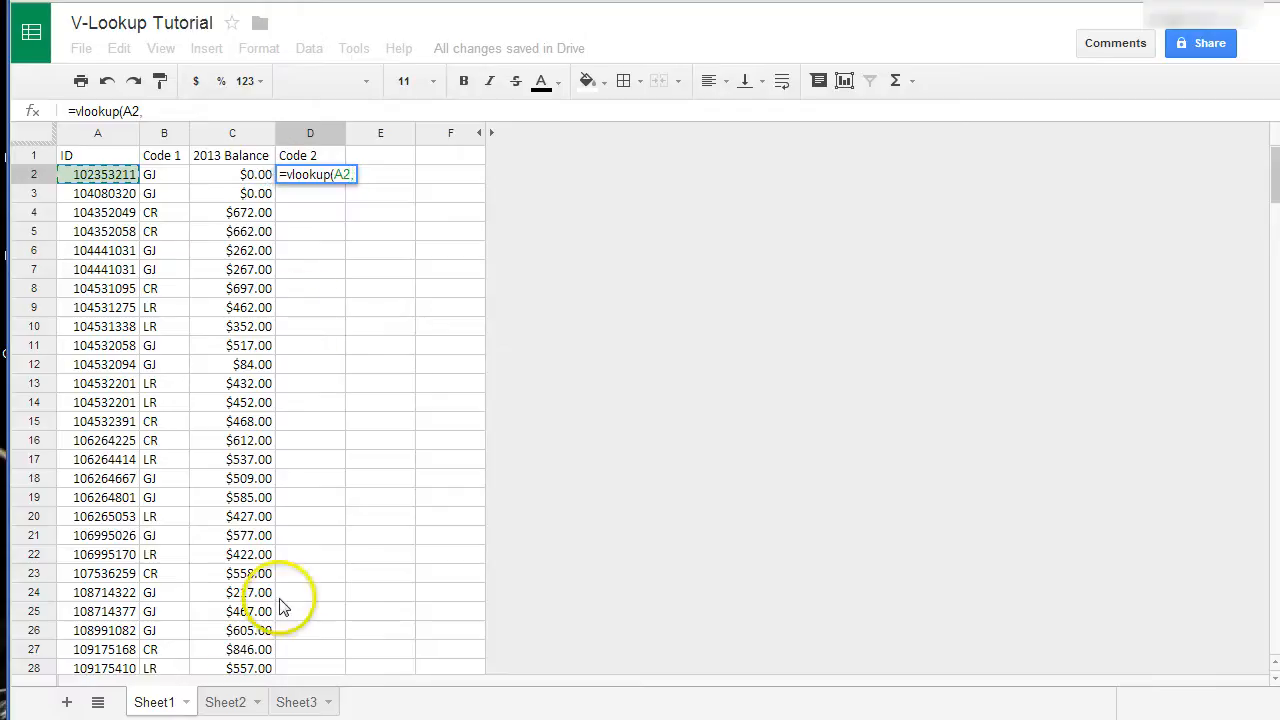
pyautogui.click(226, 703)
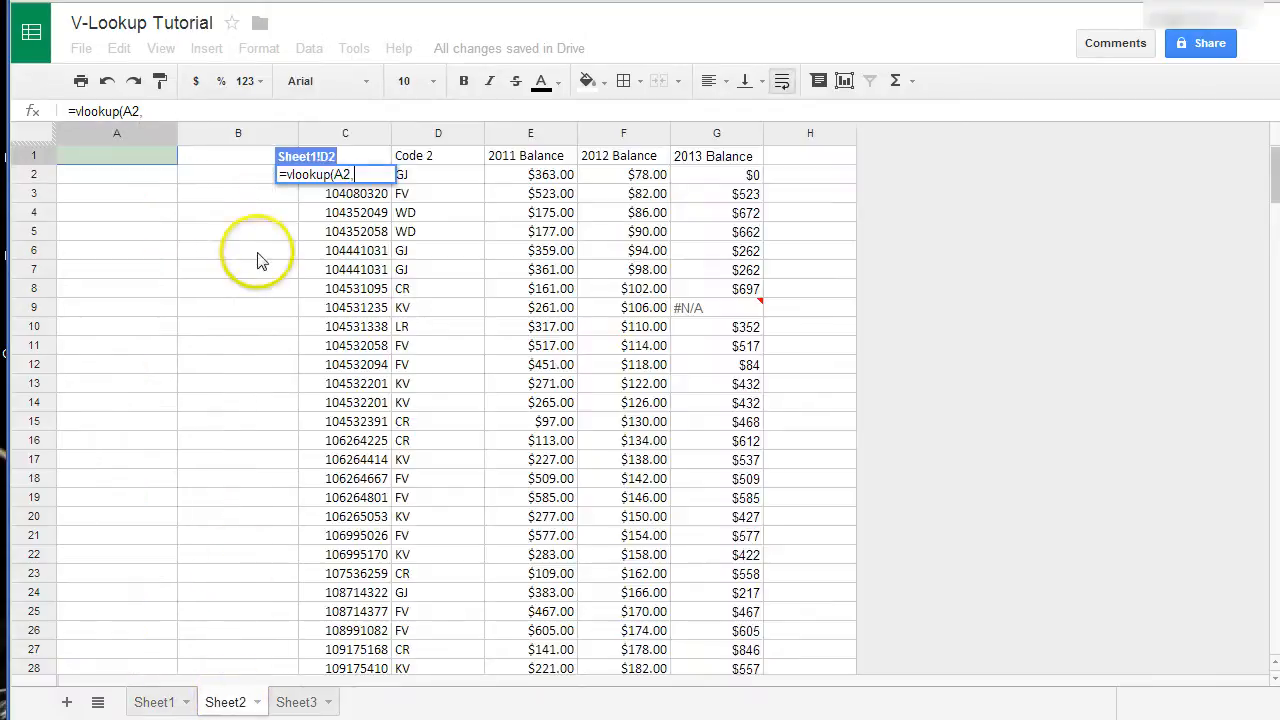
pyautogui.click(349, 143)
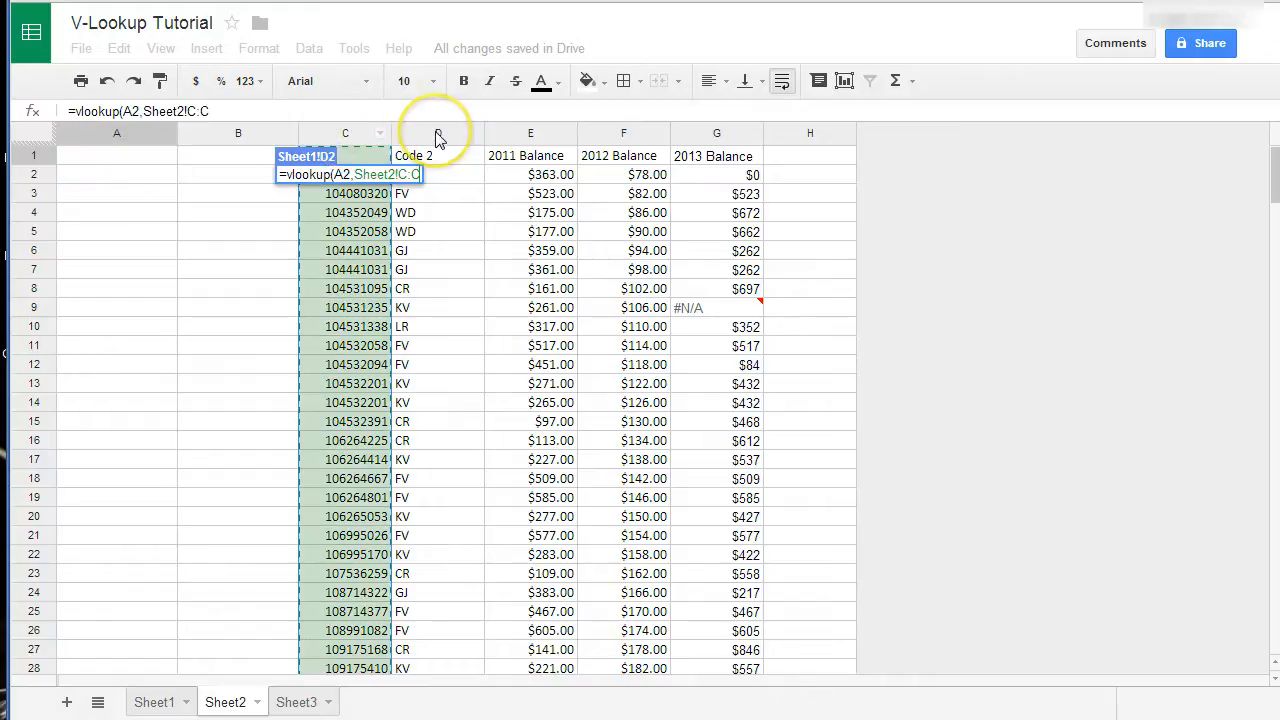
pyautogui.keyDown('shift'); pyautogui.click(437, 139); pyautogui.keyUp('shift')
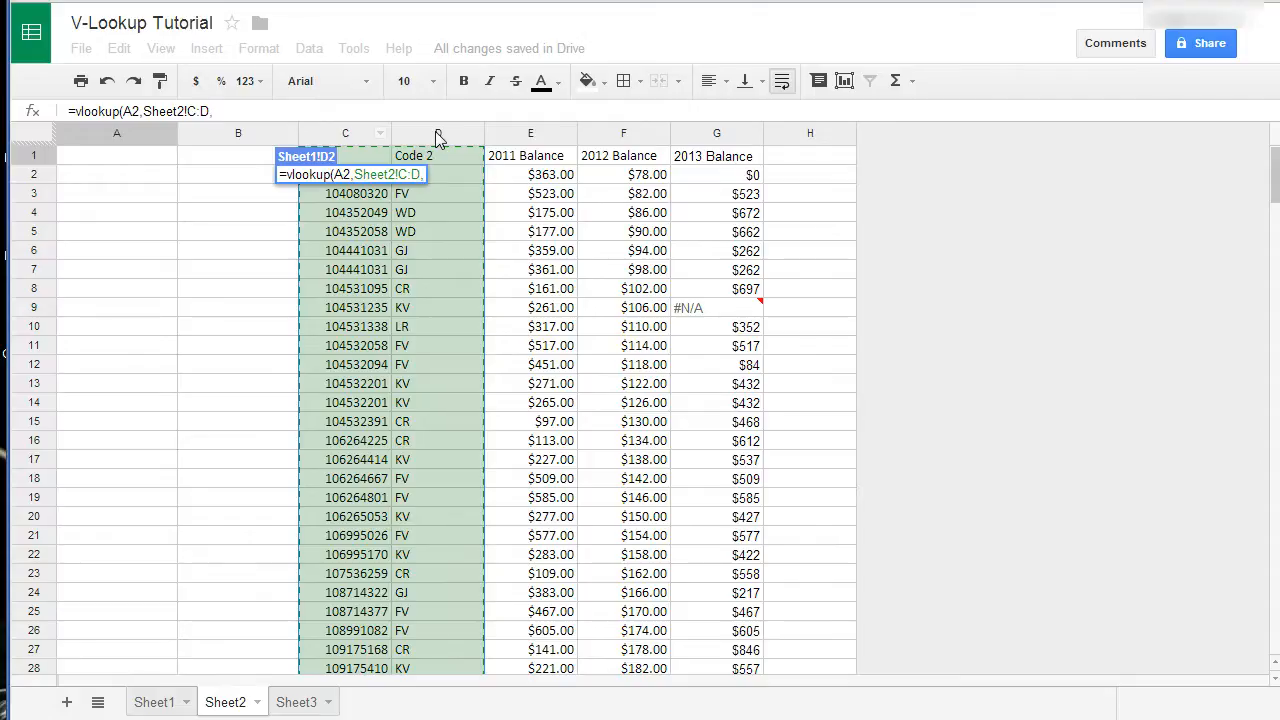
pyautogui.write('2,')
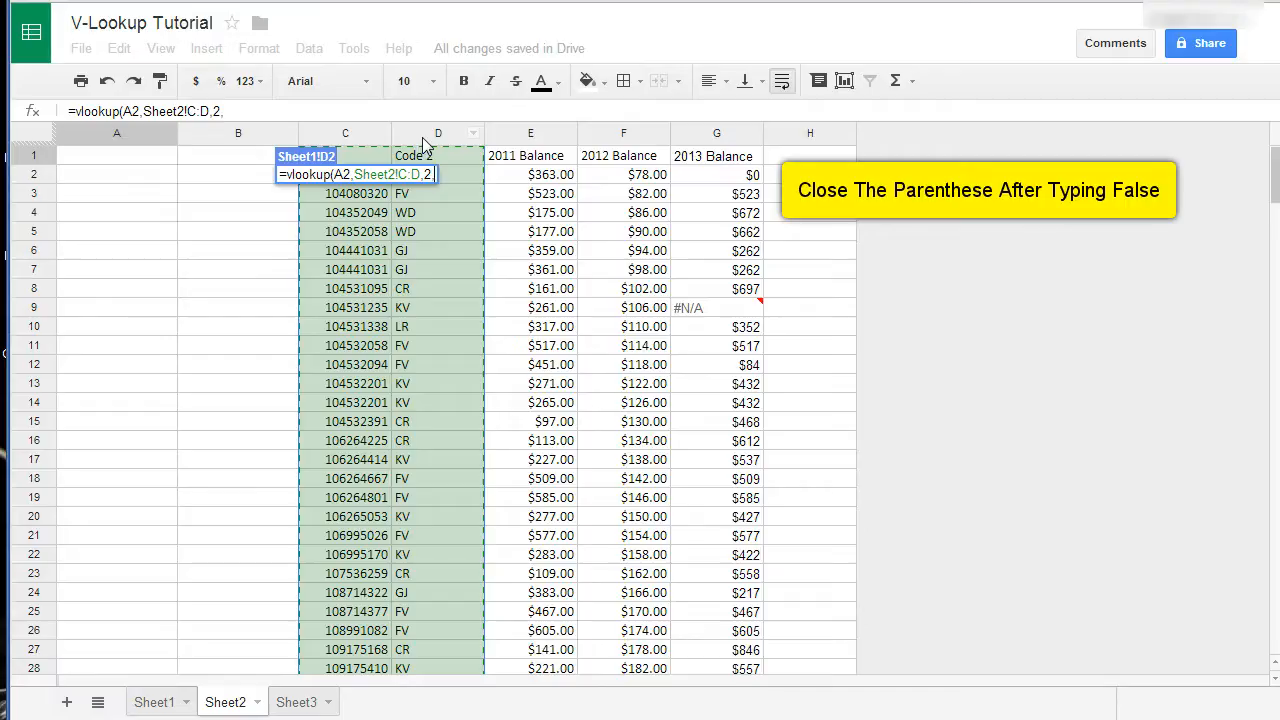
pyautogui.write('ALSE)')
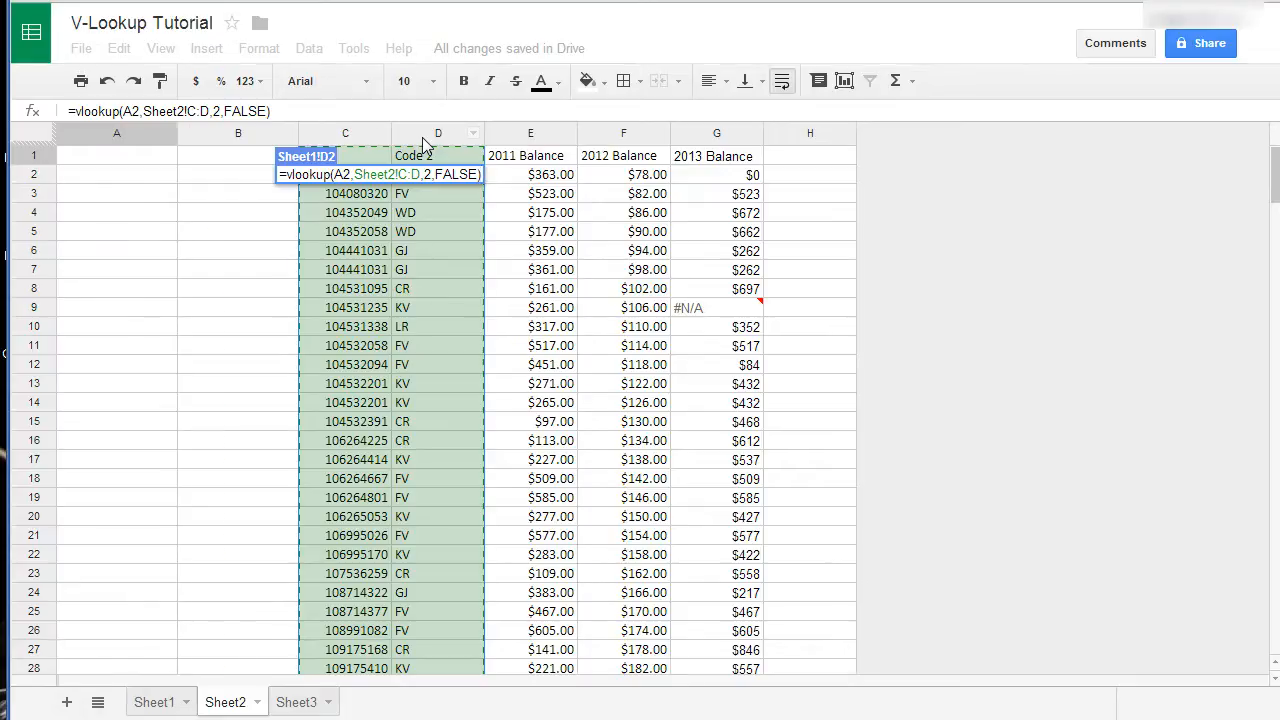
pyautogui.press('Return')
# - Fill the Code 2 lookup formula on Sheet1 from D2 down to D39
pyautogui.click(343, 178)
pyautogui.moveTo(343, 178); pyautogui.dragTo(345, 690)
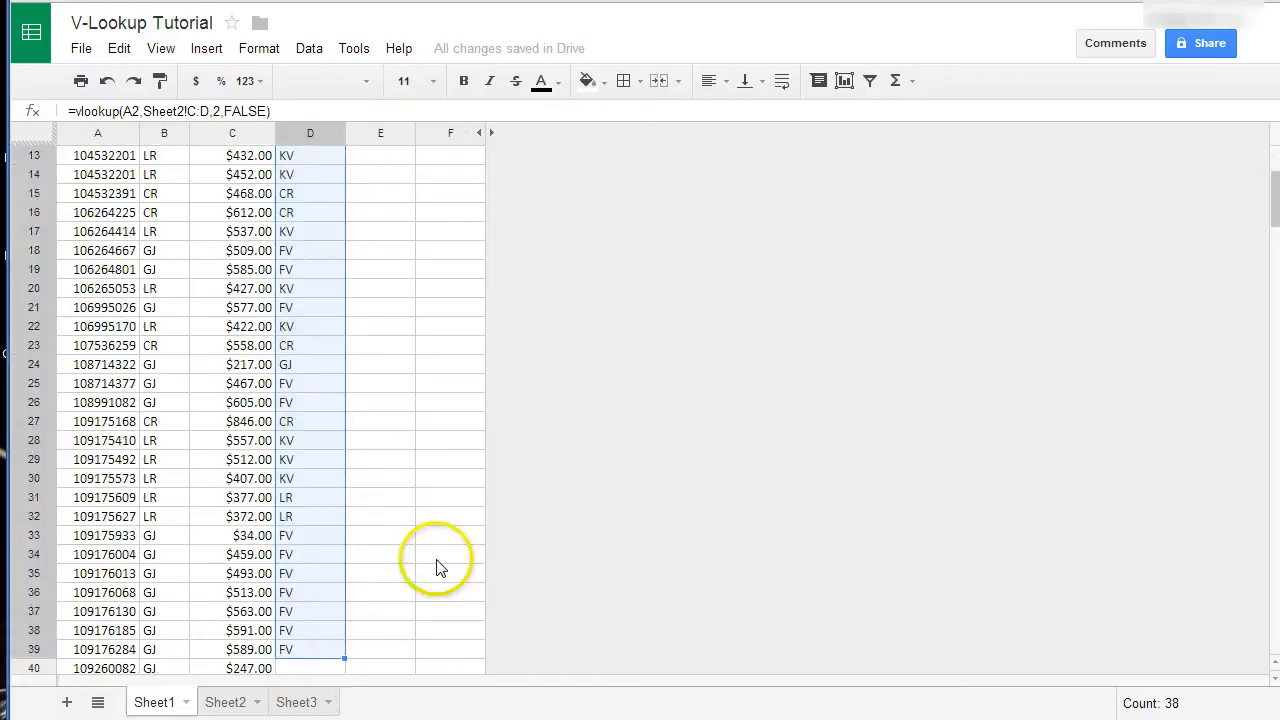
pyautogui.scroll(4, 437, 563)
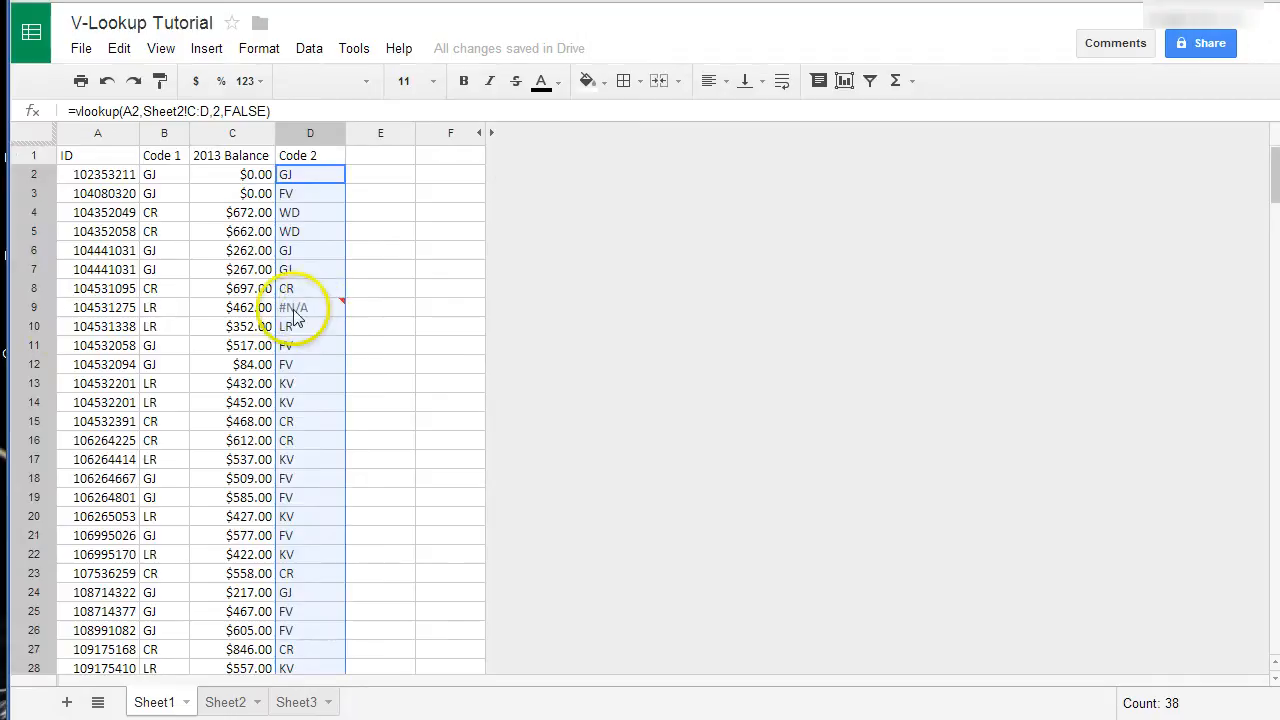
# - Examine the lookup error in row 9 of Sheet1 and compare that row's ID with the ID column on Sheet2
pyautogui.click(33, 308)
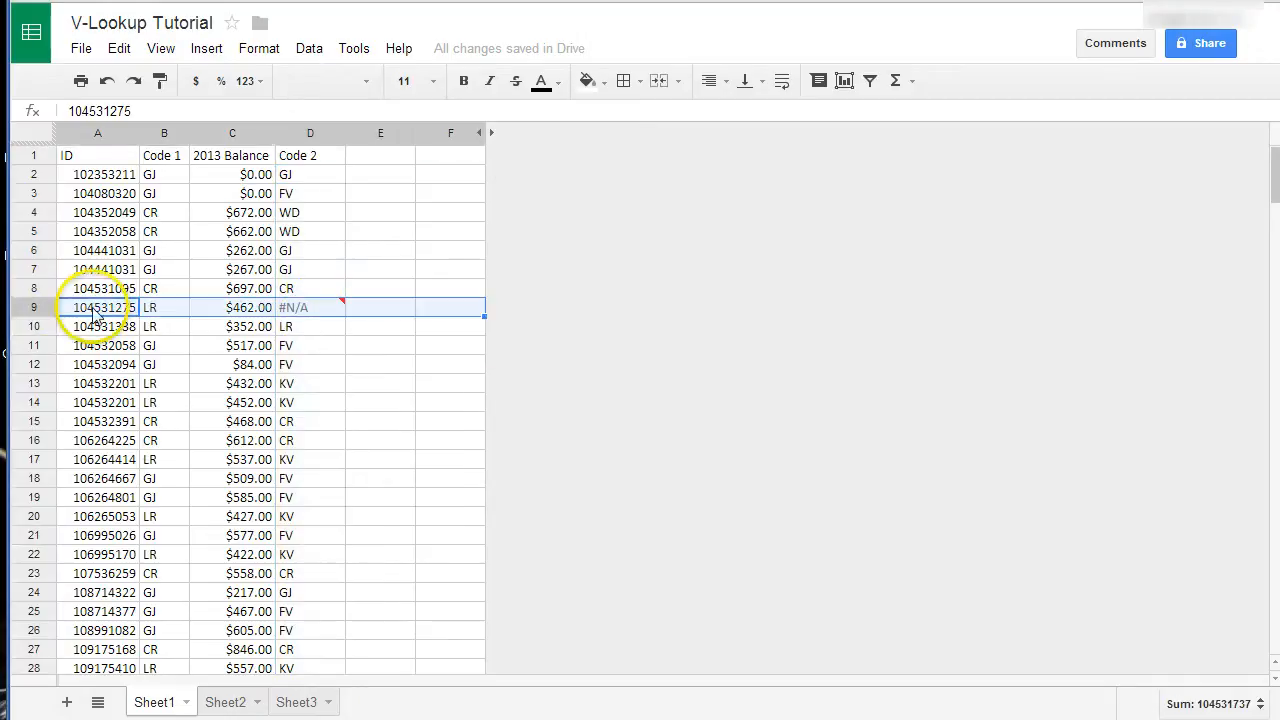
pyautogui.click(216, 703)
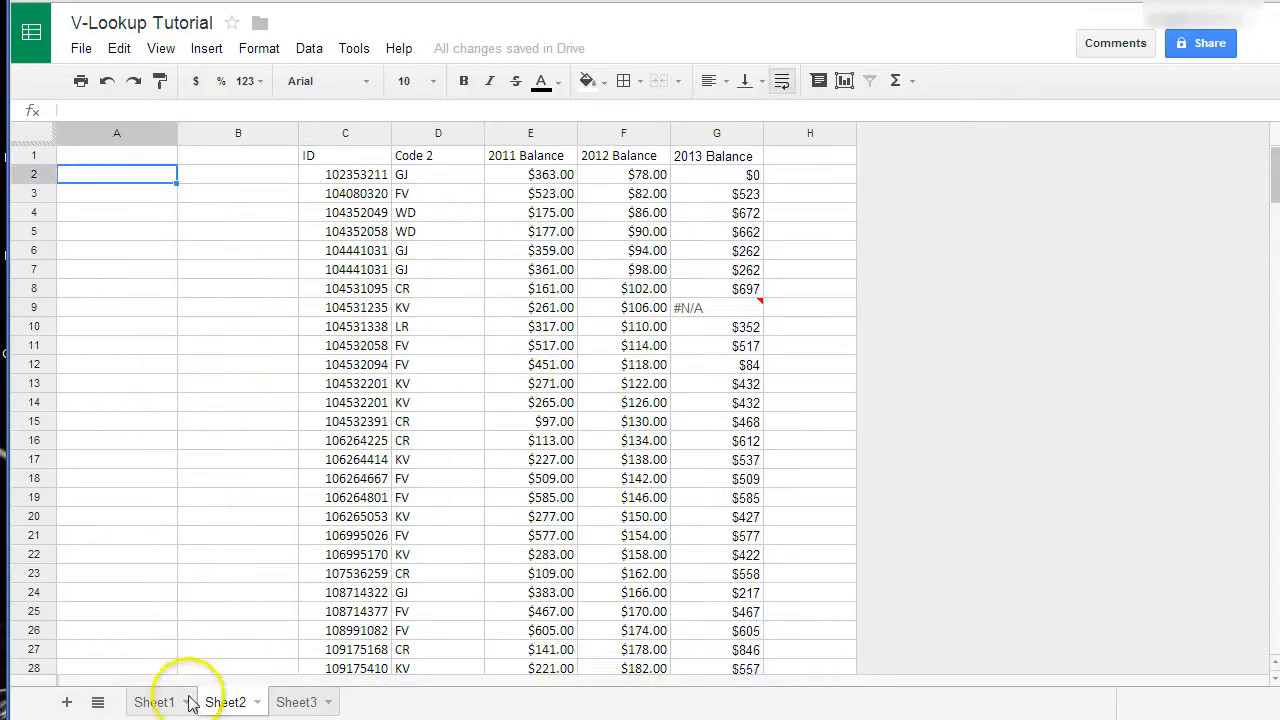
pyautogui.click(150, 702)
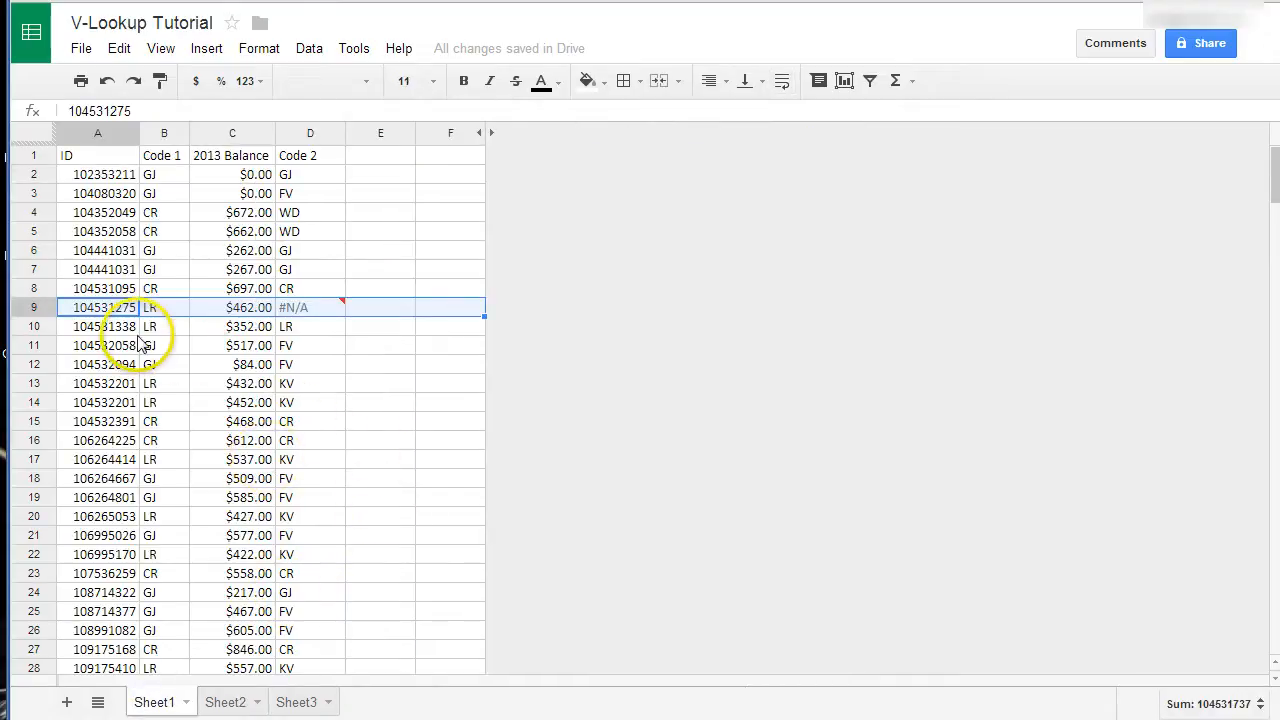
pyautogui.moveTo(298, 313)
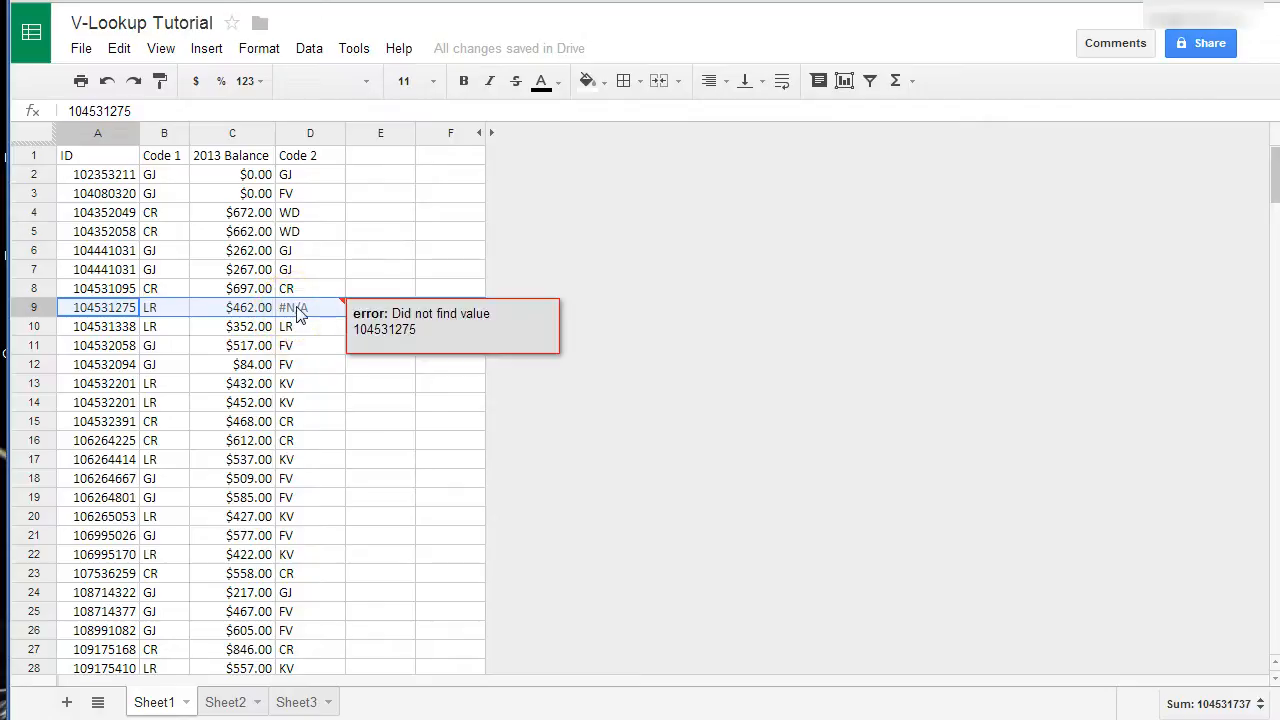
pyautogui.click(222, 701)
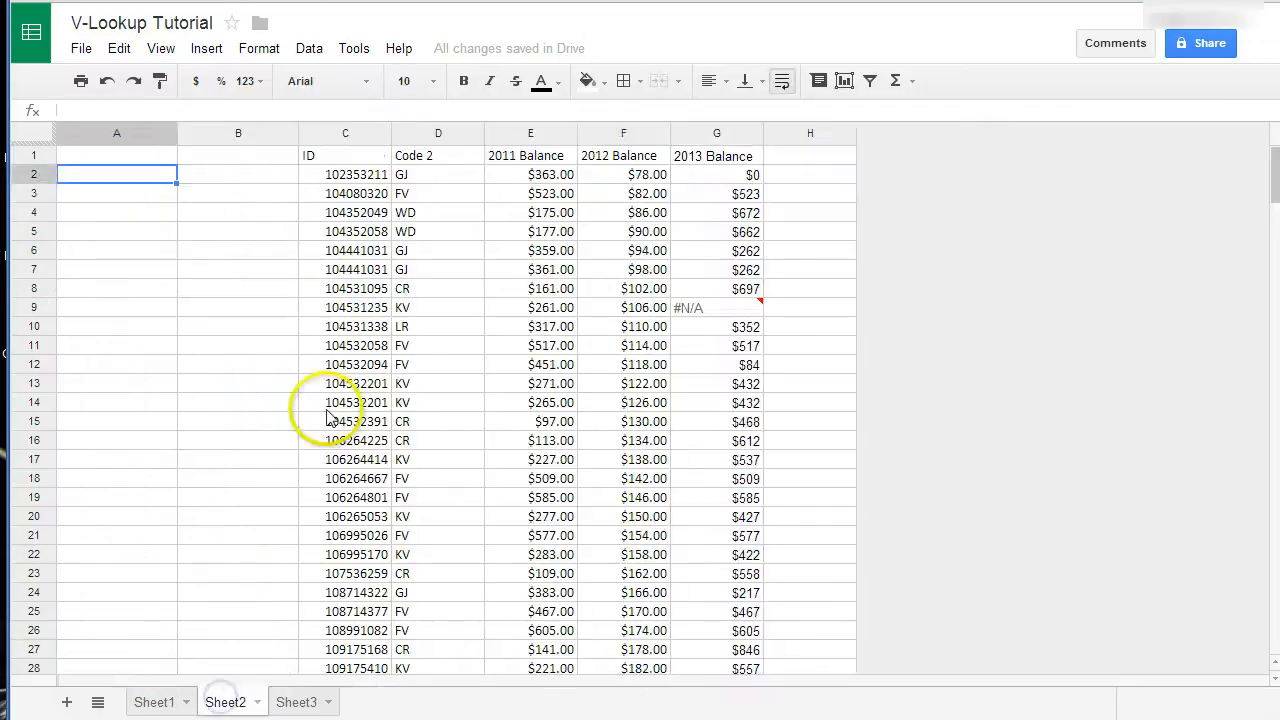
pyautogui.click(155, 700)
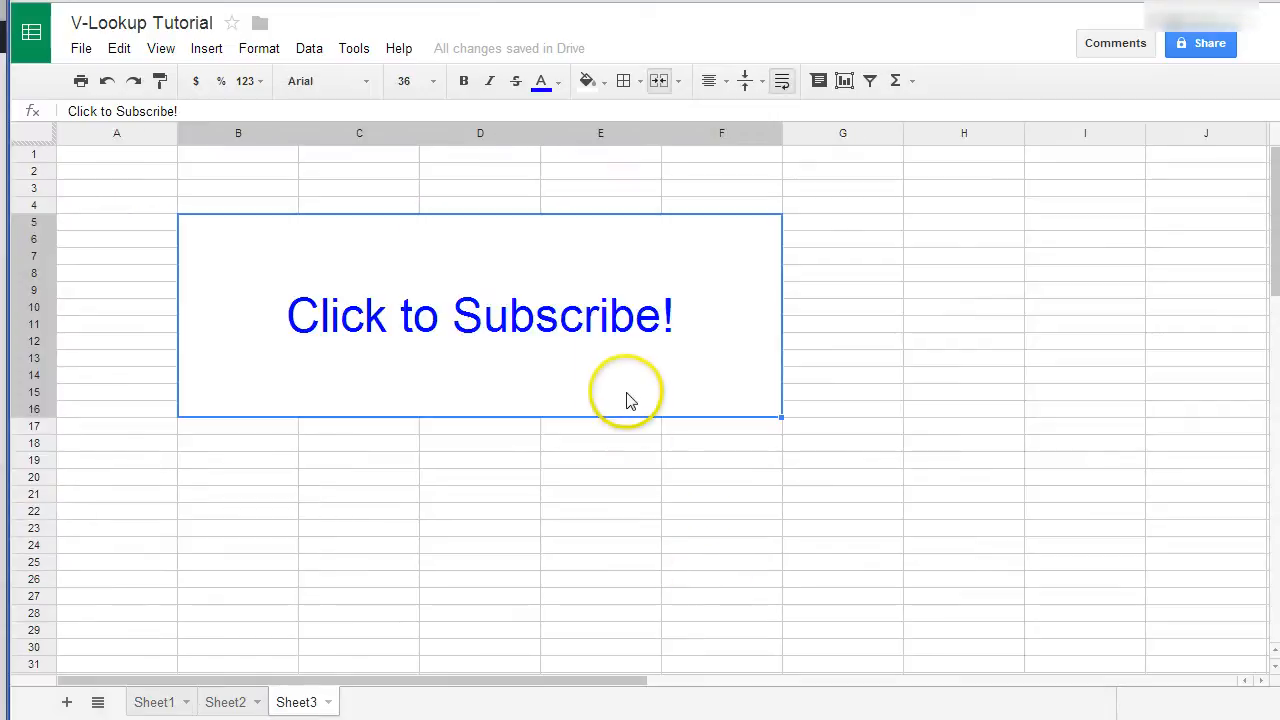
pyautogui.doubleClick(601, 335)
pyautogui.click(601, 337)
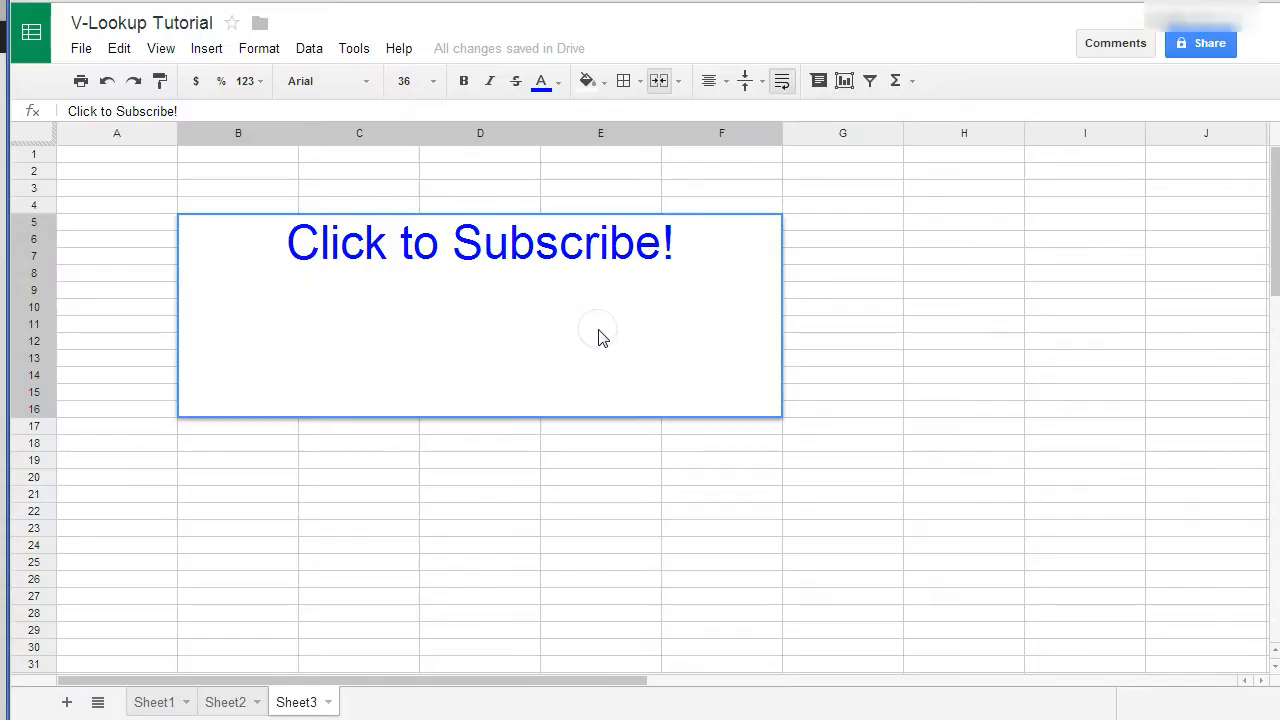